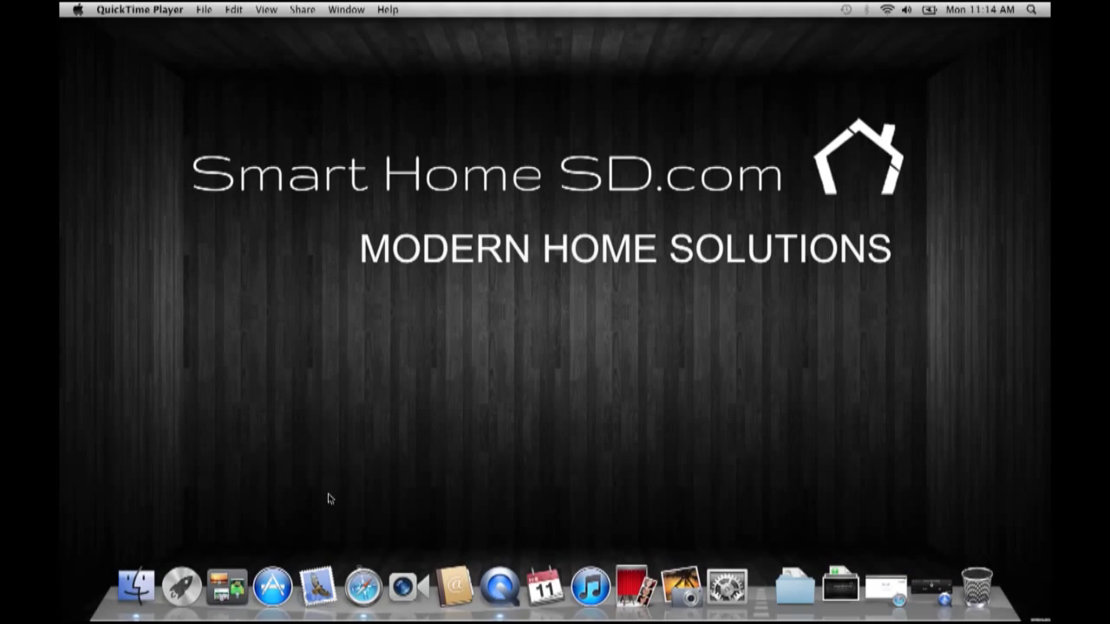
Step: Open Safari in full screen and load the copied address micasaverde.com/setup
click(362, 586)
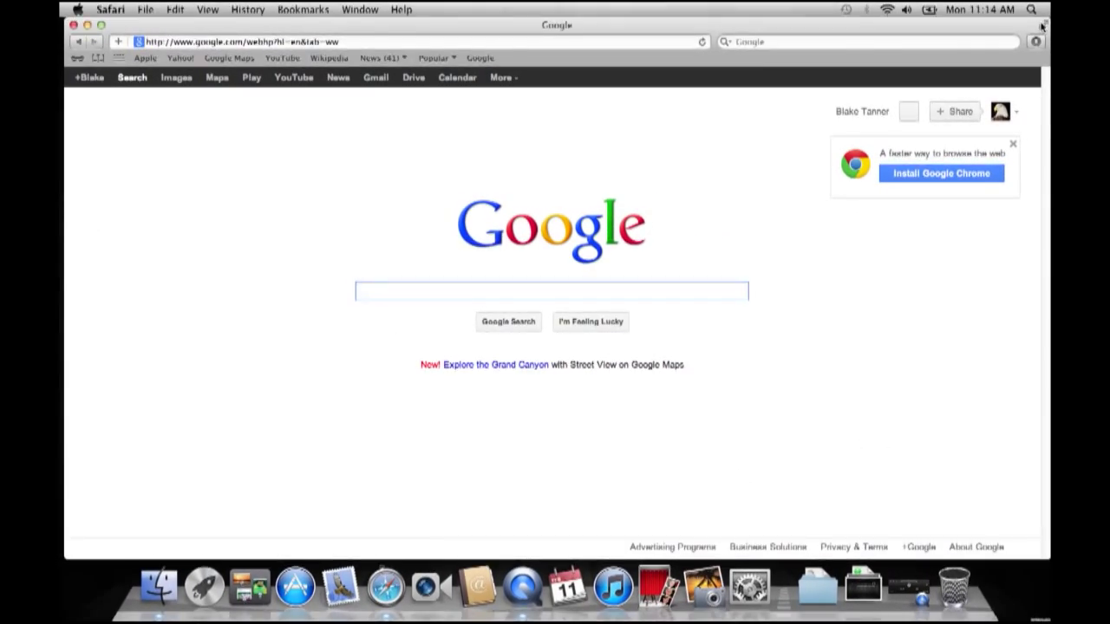
click(1041, 25)
click(384, 15)
right_click(153, 25)
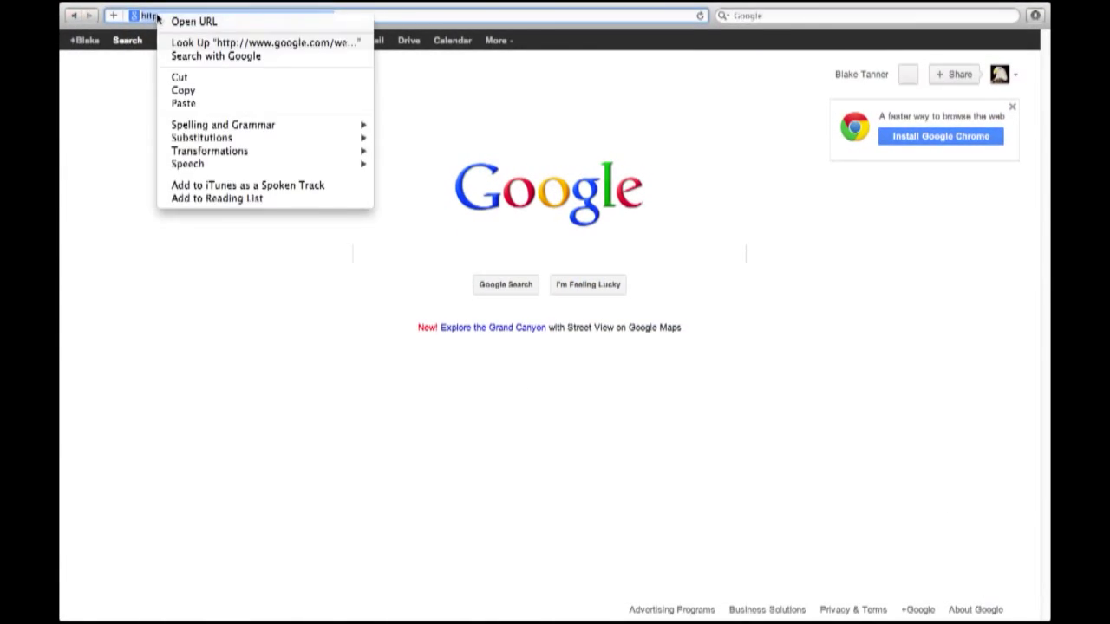
click(178, 103)
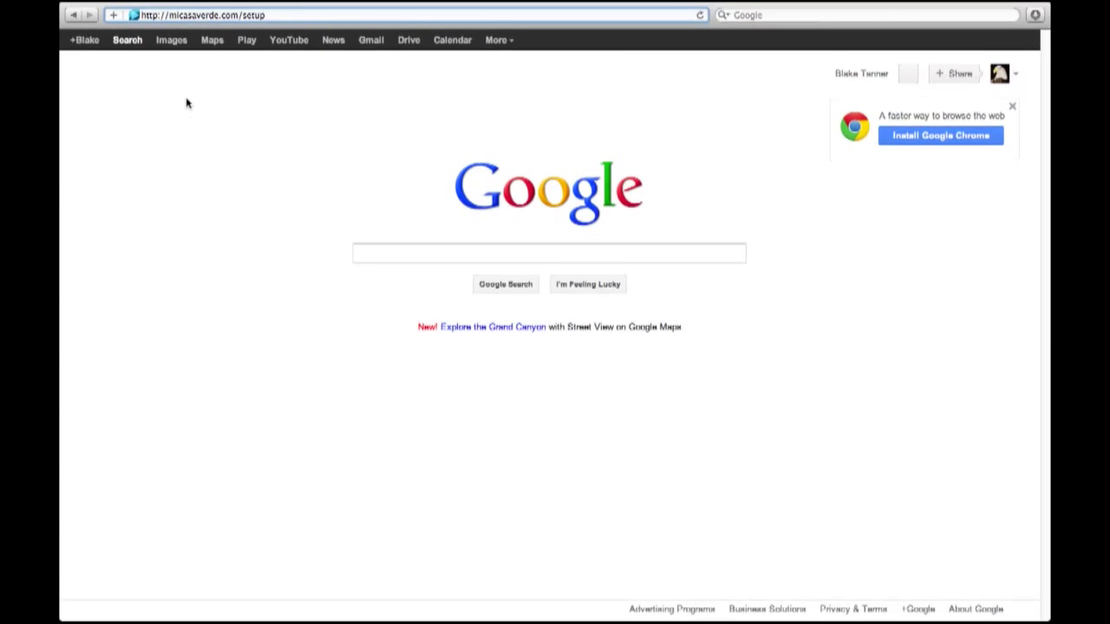
key(Return)
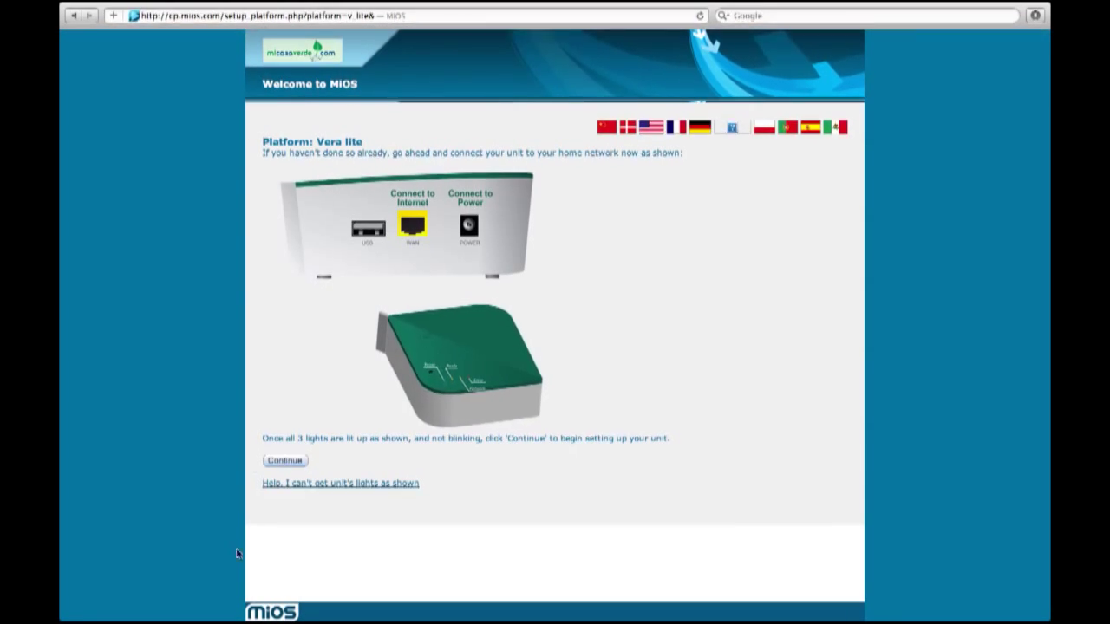
Step: Continue the Vera Lite setup and connect directly to the unit on the local network at 192.168.0.100/cmh/
click(284, 460)
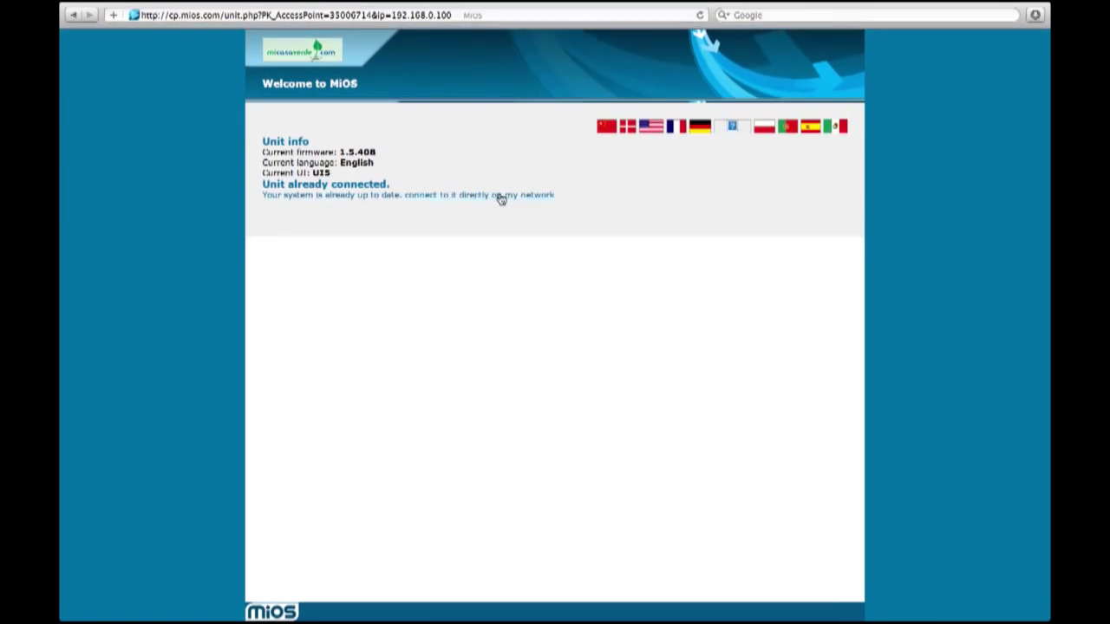
click(500, 198)
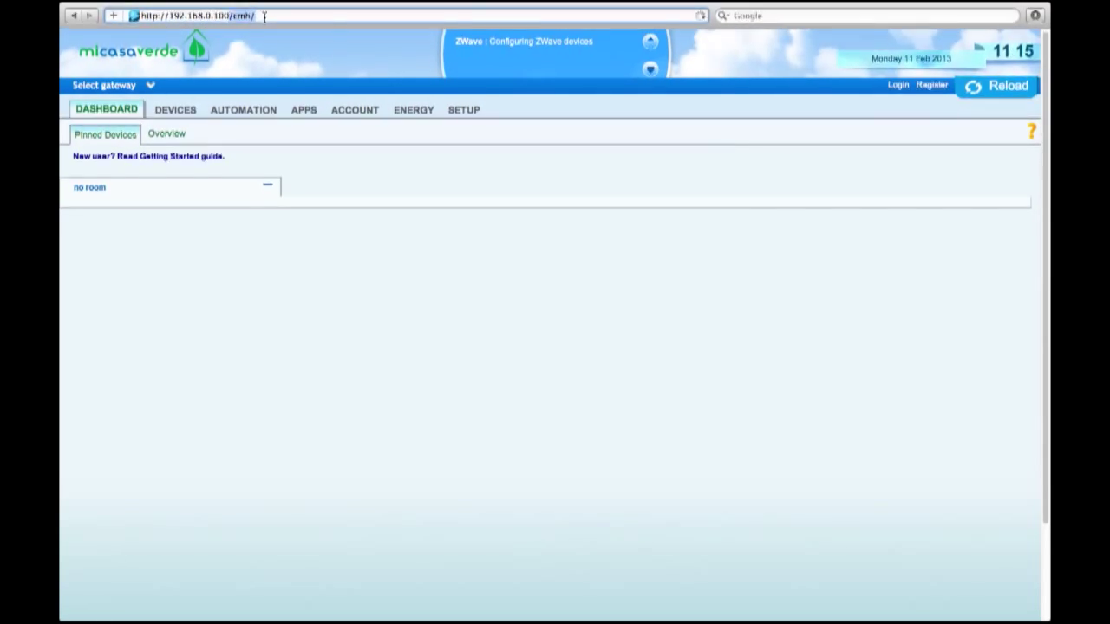
key(Return)
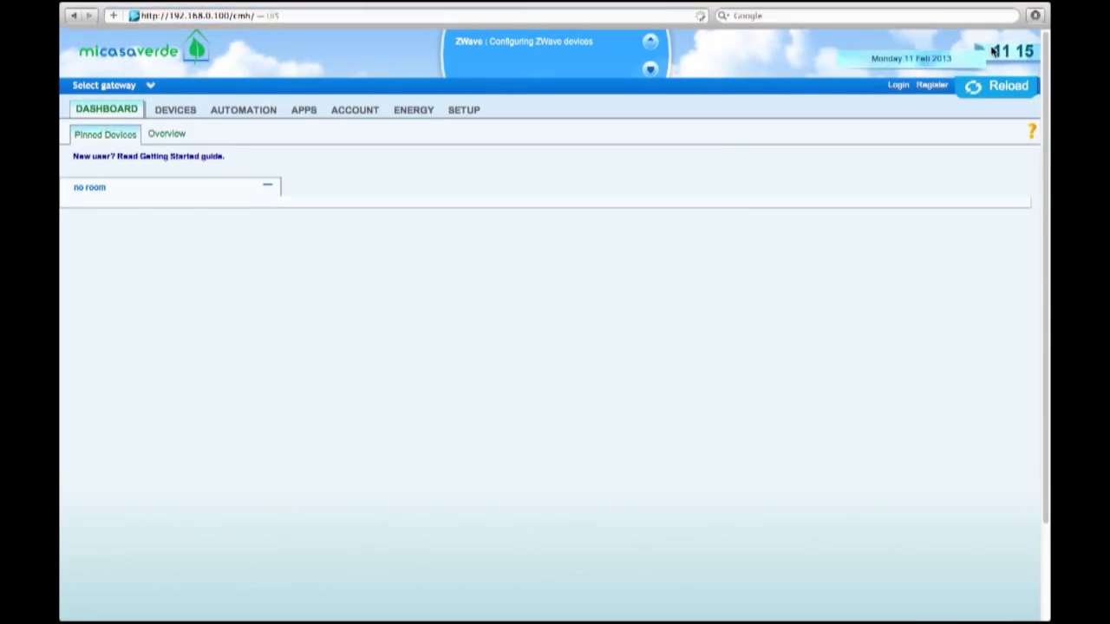
Step: Log in to the MiOS account with the account username and password
mouse_move(964, 9)
click(925, 87)
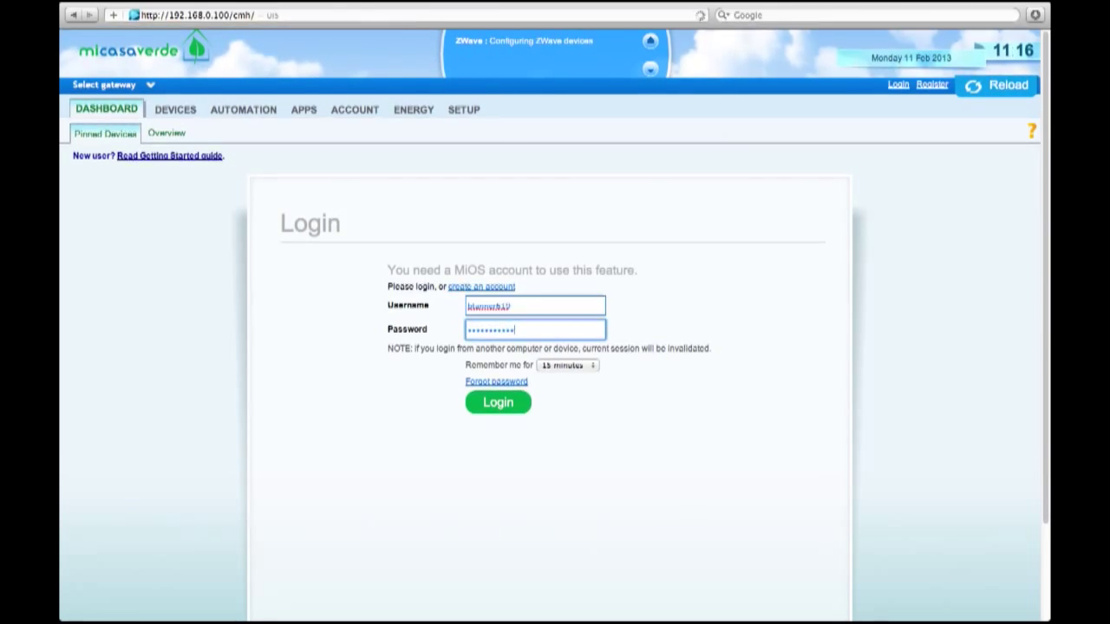
key(Return)
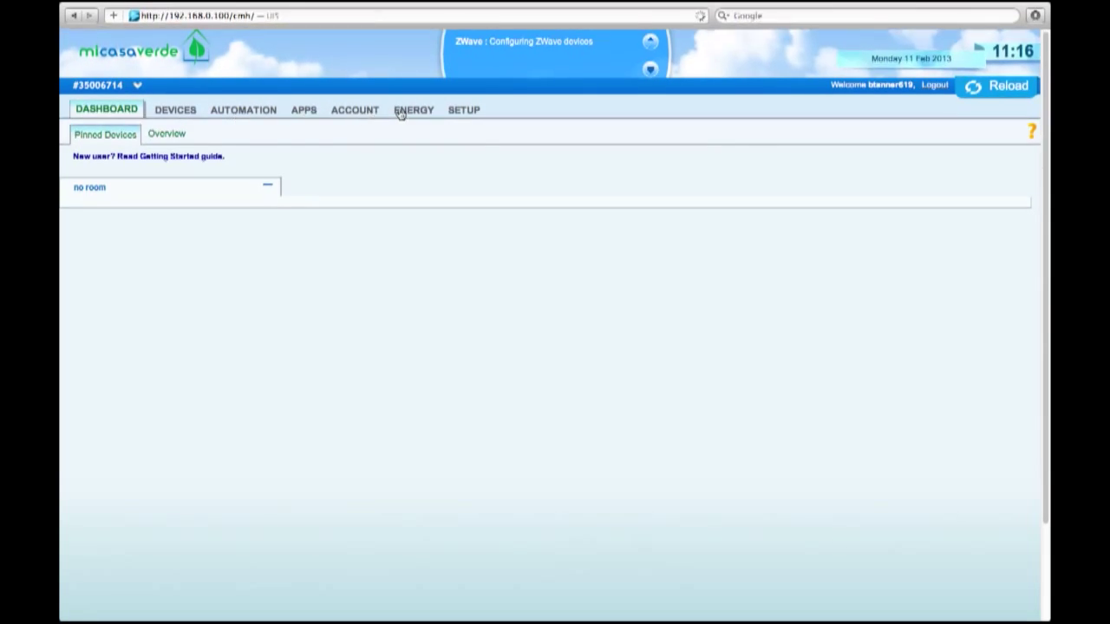
Step: Add the rooms Kitchen and Garage in the unit's setup, check the location settings, and save the configuration
click(465, 110)
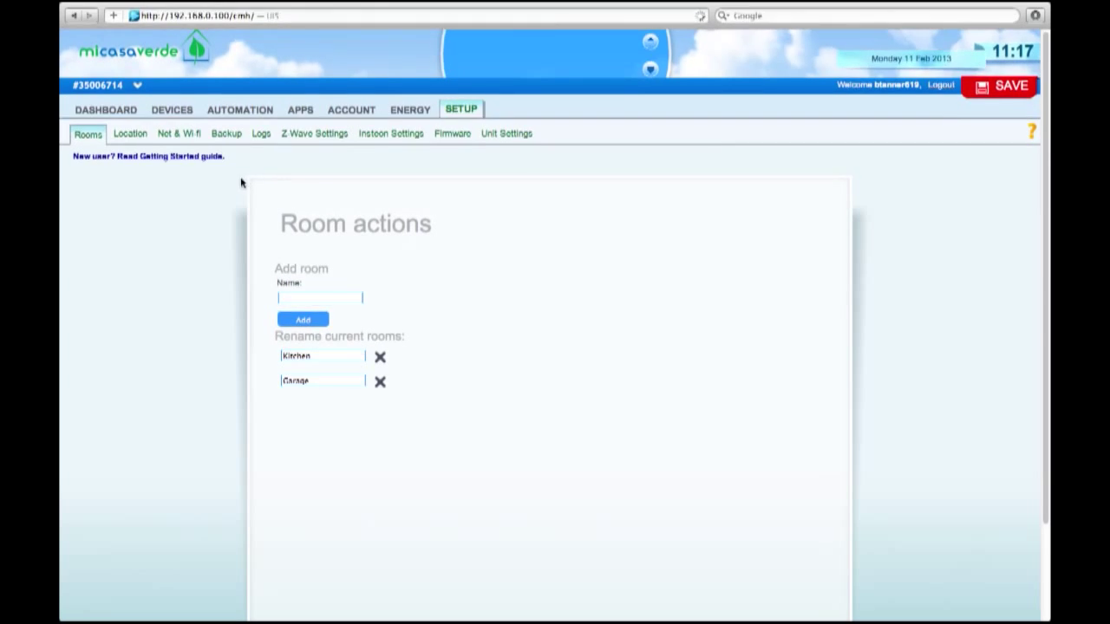
click(130, 134)
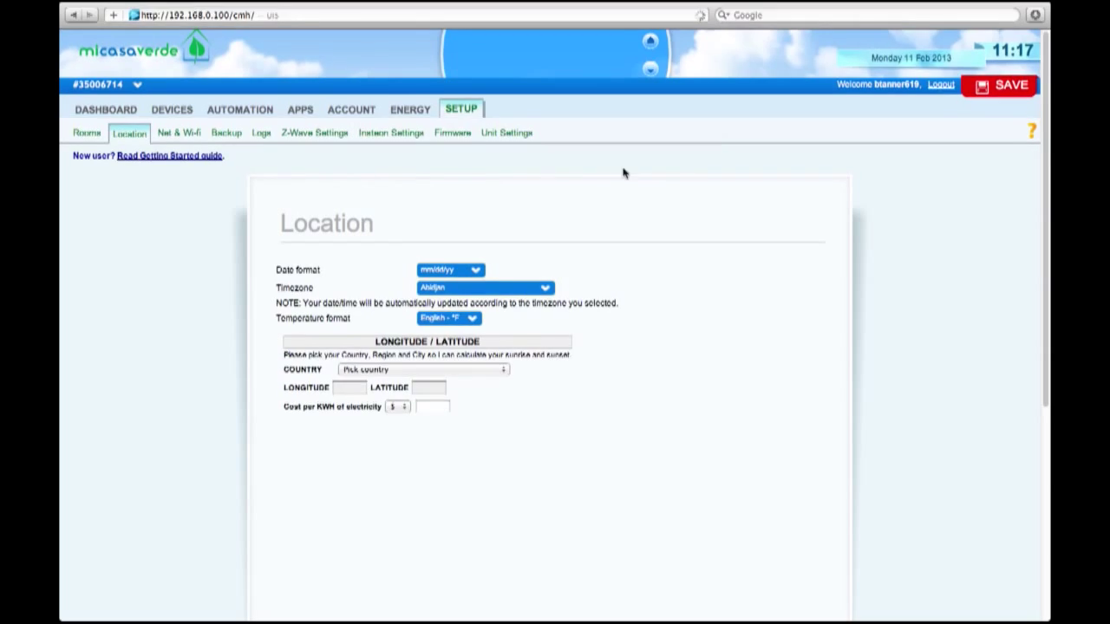
click(1001, 87)
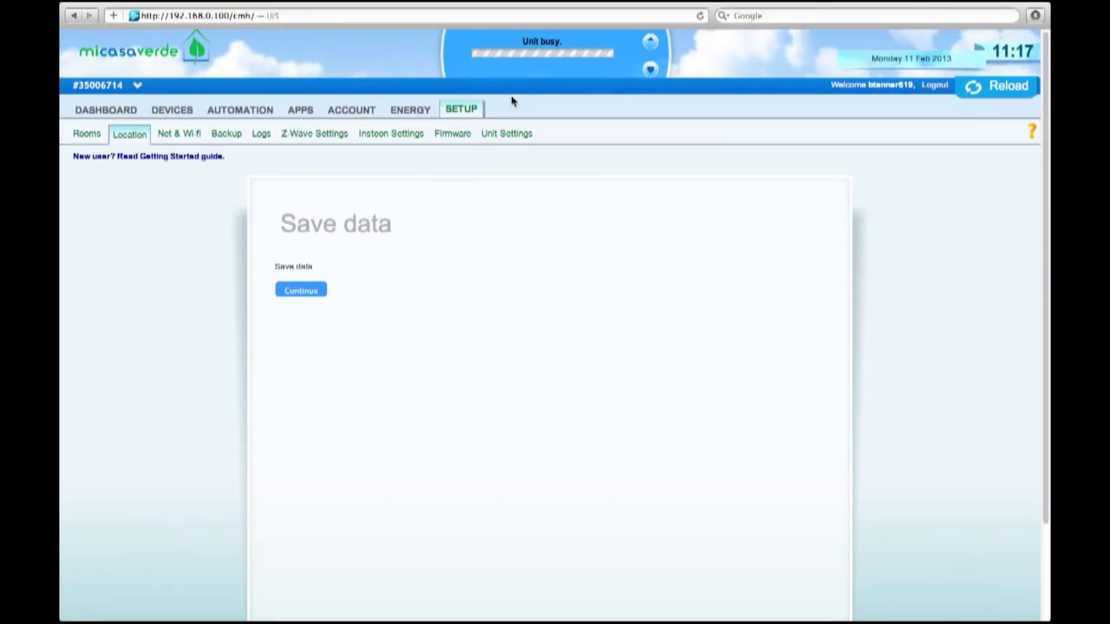
click(303, 290)
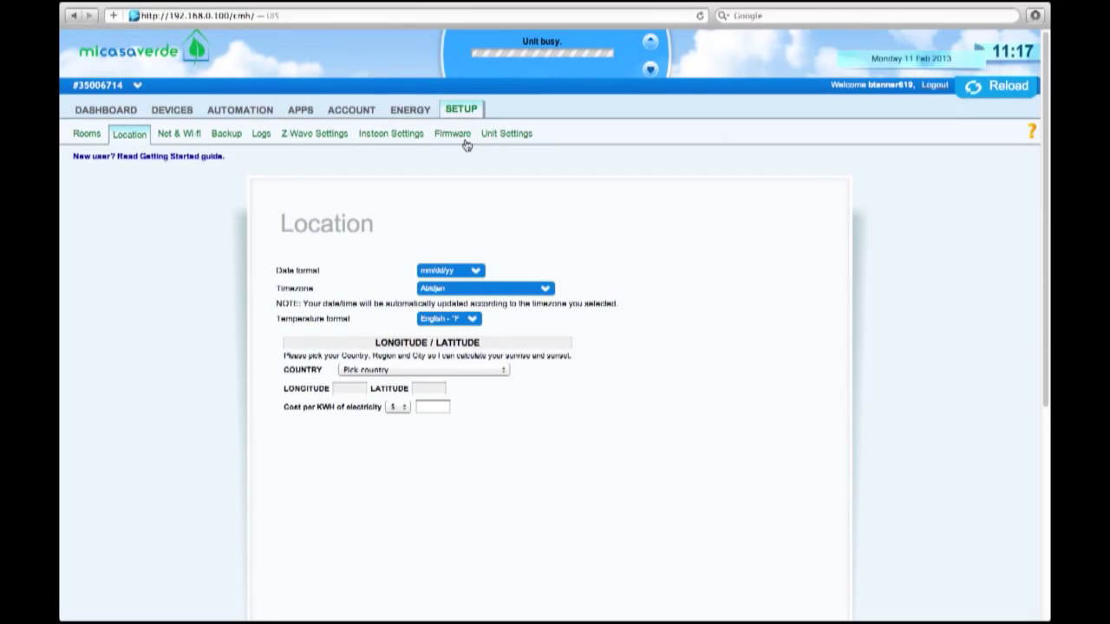
Step: Rename the Vera unit to the owner's first name followed by "Vera Lite" and save the unit settings
click(508, 137)
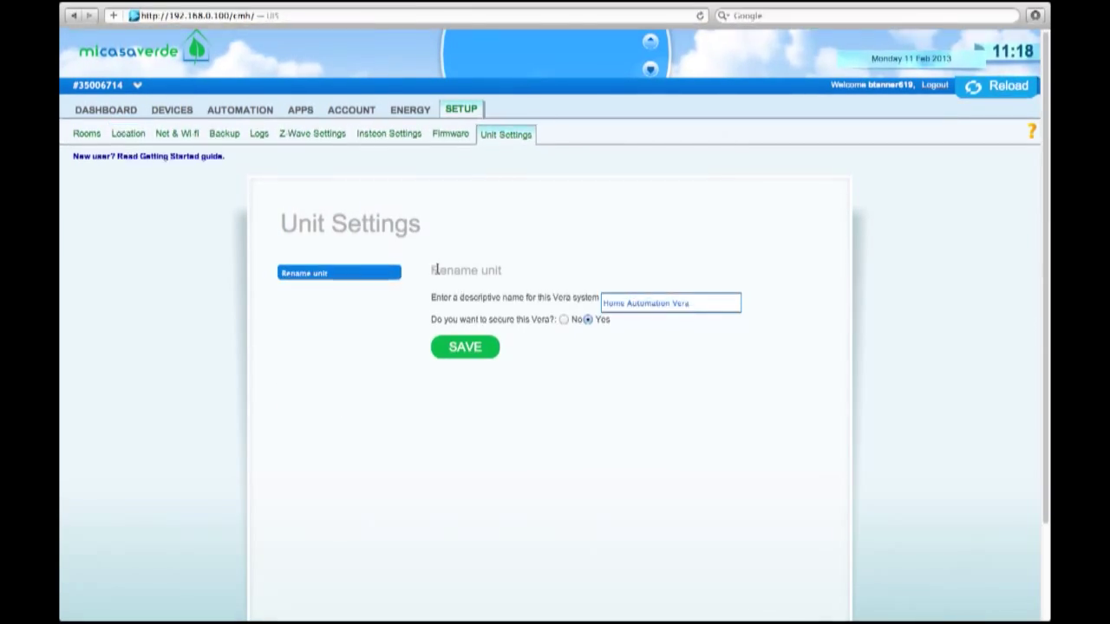
drag(434, 267, 437, 295)
click(690, 334)
click(521, 309)
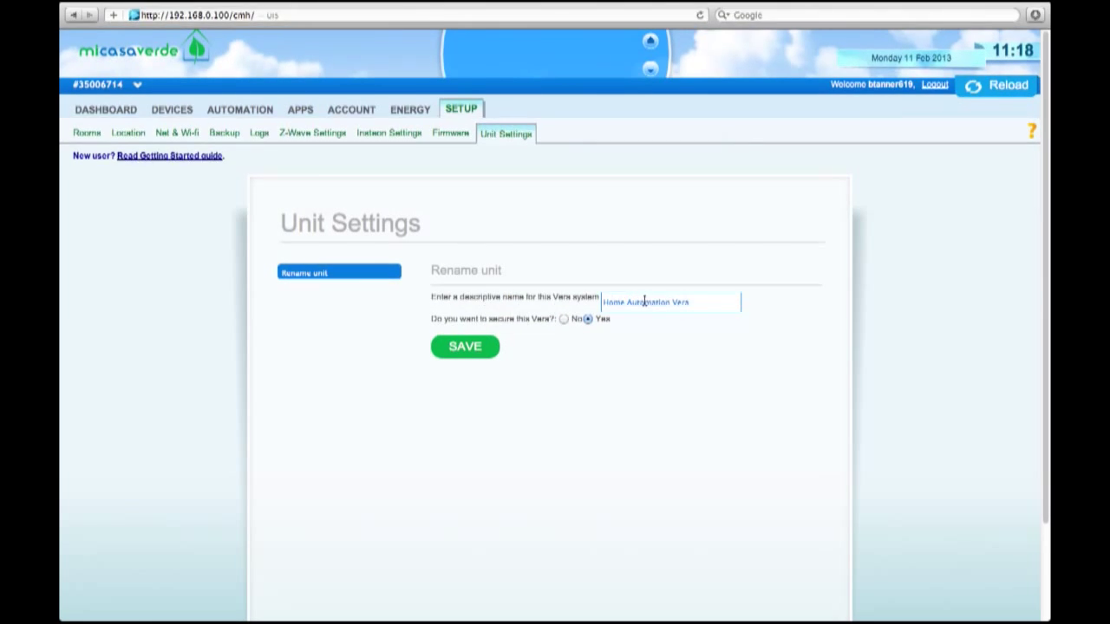
drag(711, 306, 604, 303)
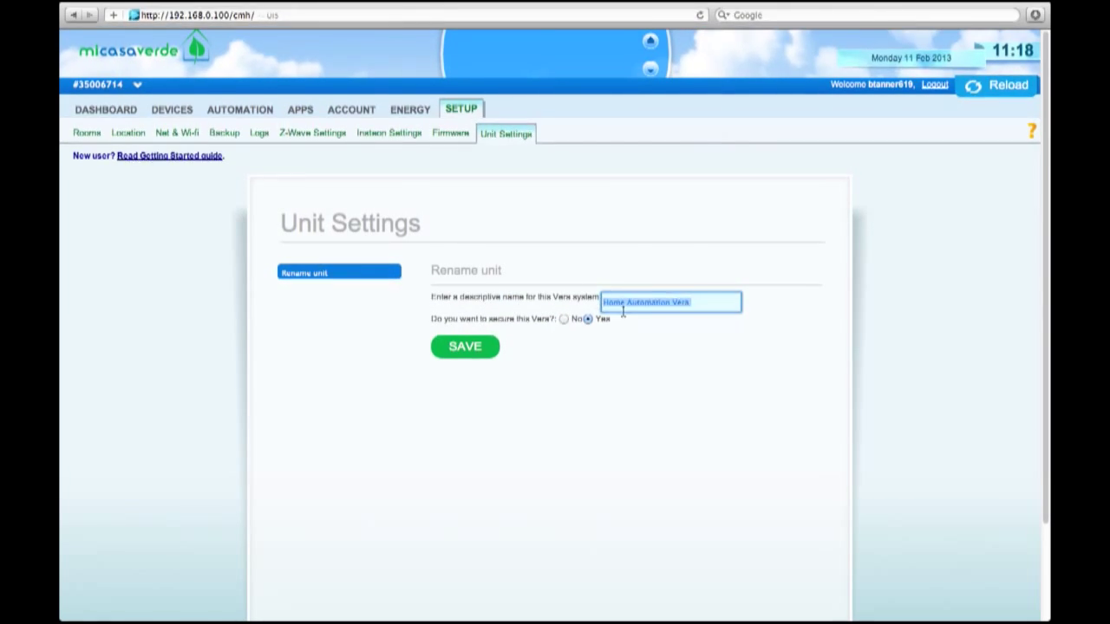
key(BackSpace)
text(Blake)
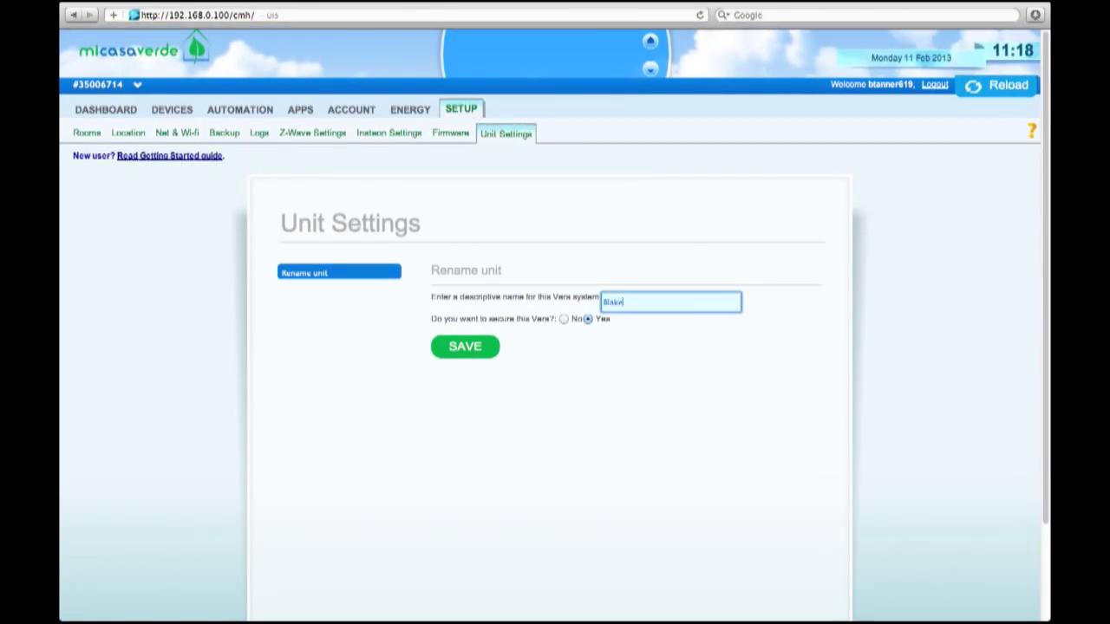
text( Vera Lite)
click(481, 346)
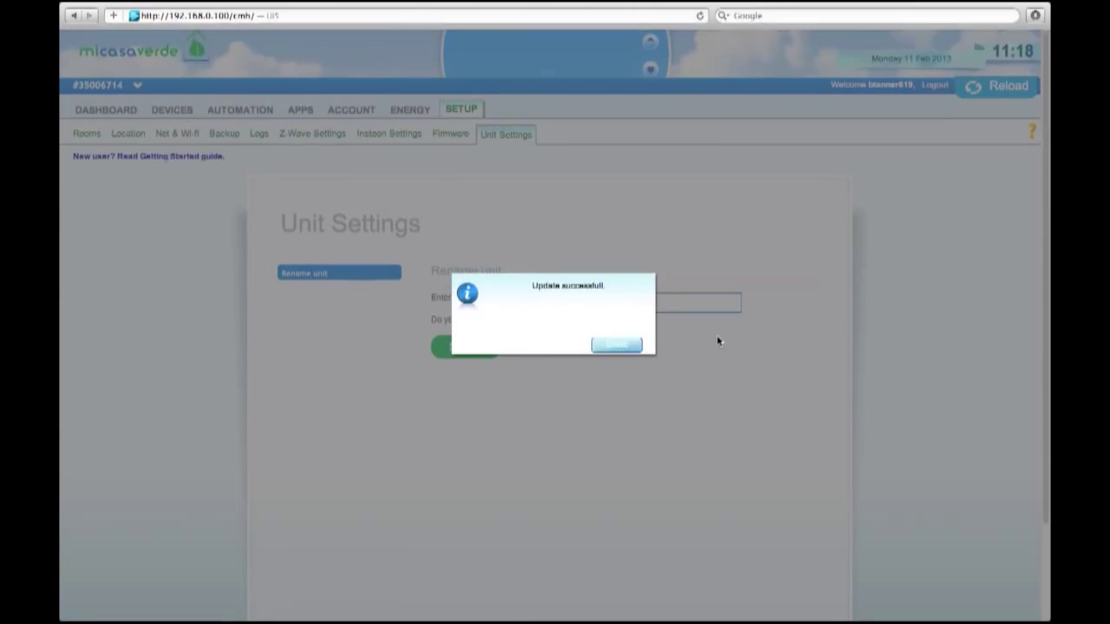
click(611, 344)
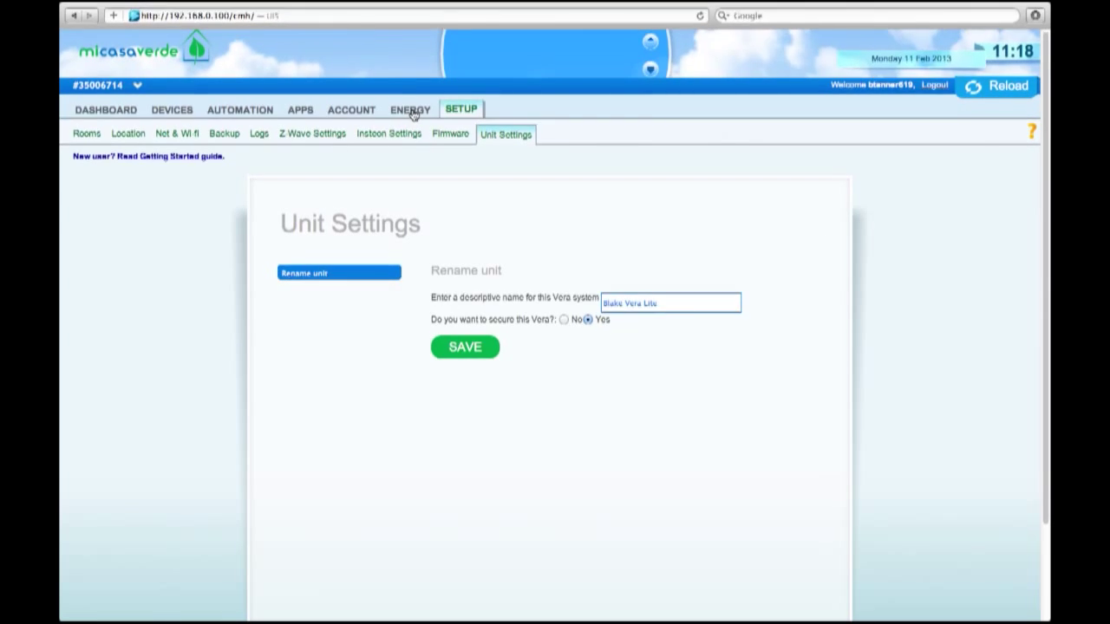
Step: Review the account's contact information and the catalogue of installable apps
click(363, 112)
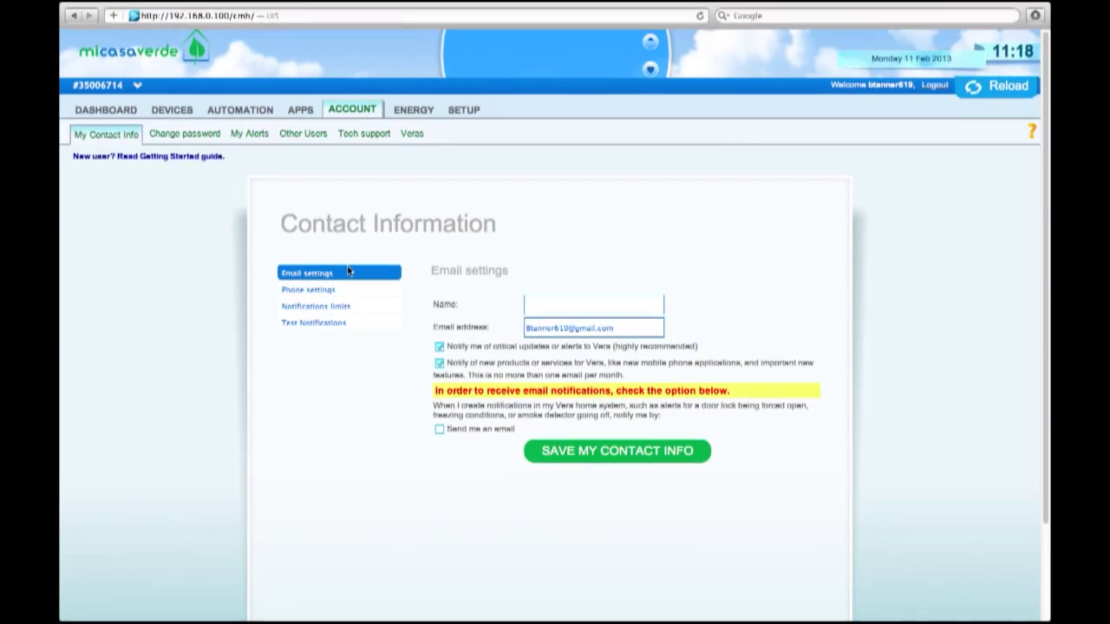
click(296, 110)
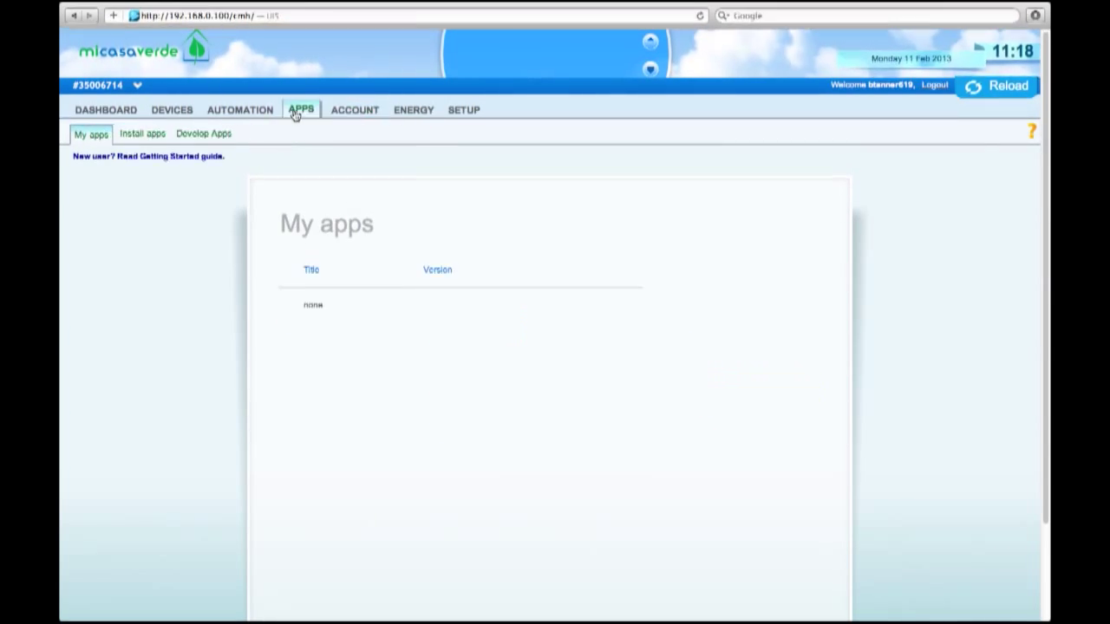
click(152, 136)
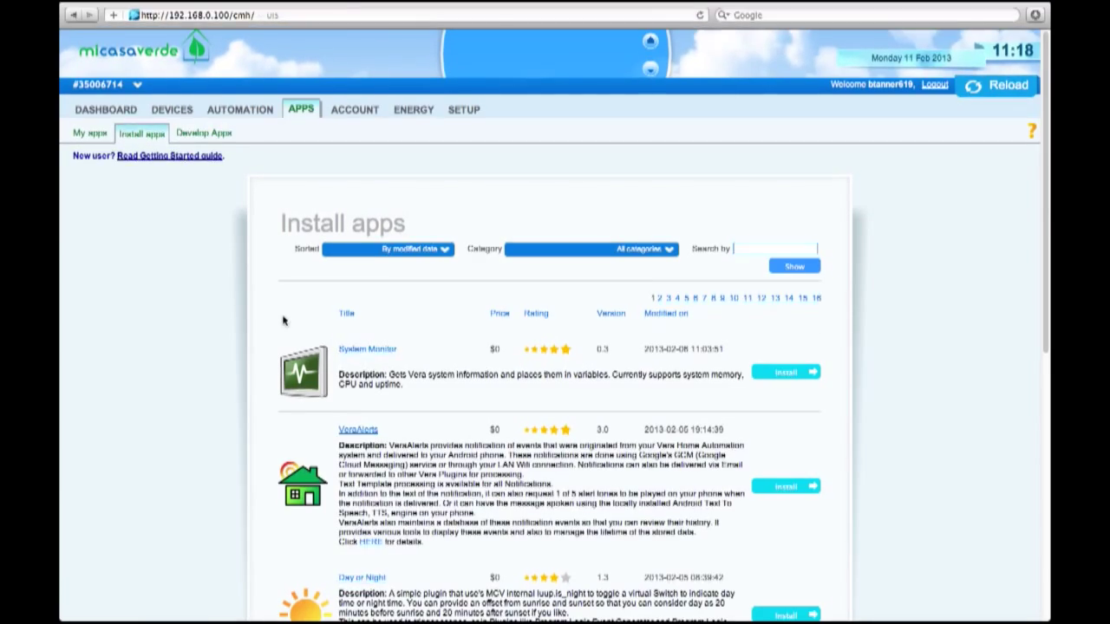
scroll(324, 377, down, 5)
scroll(451, 528, down, 5)
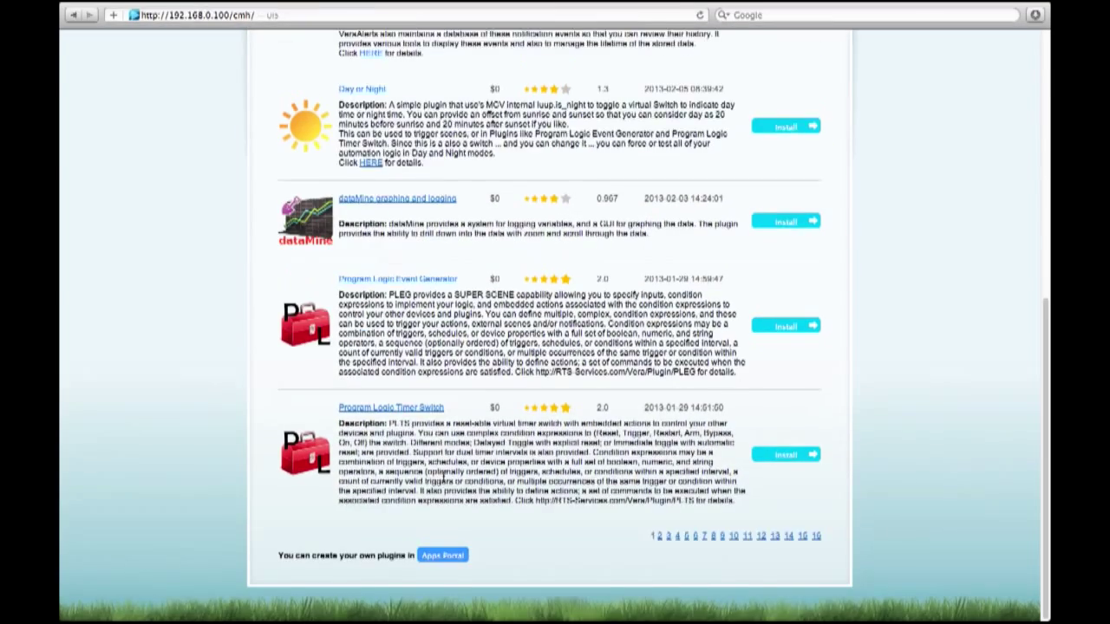
scroll(450, 468, up, 10)
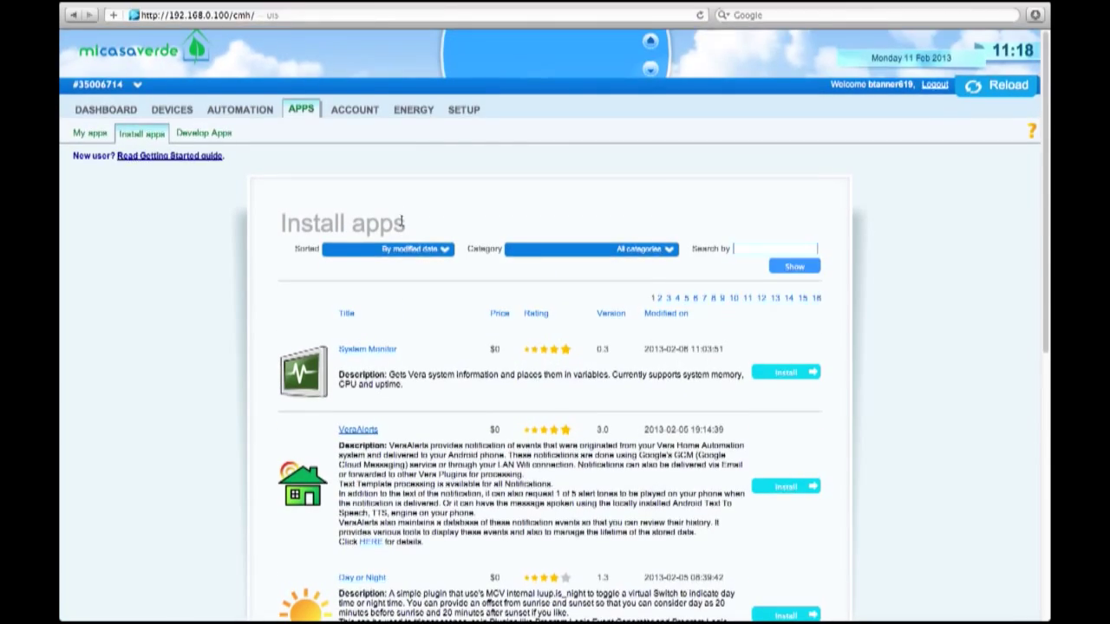
Step: Review the automation scenes and the device categories, including lights, sensors, cameras and windows, ending on all devices
click(250, 112)
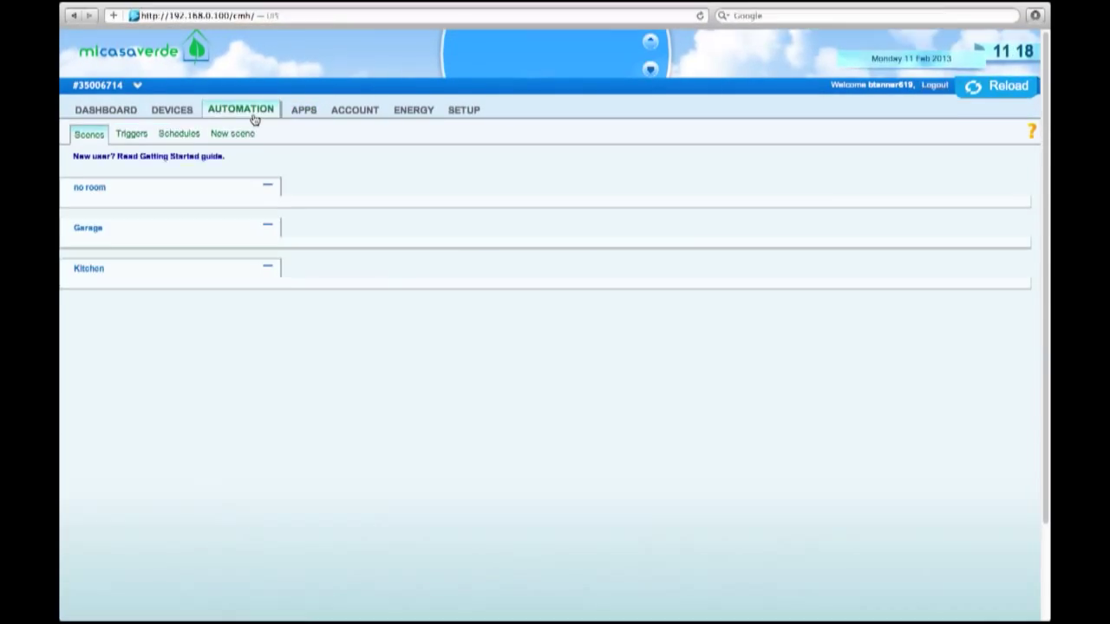
click(182, 110)
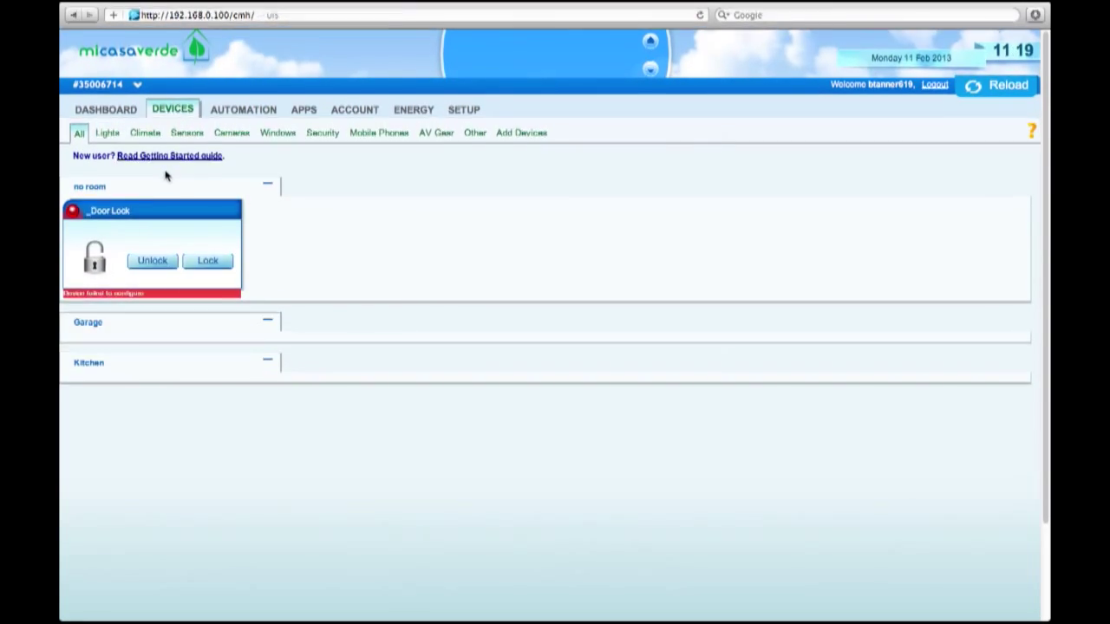
mouse_move(116, 213)
click(106, 133)
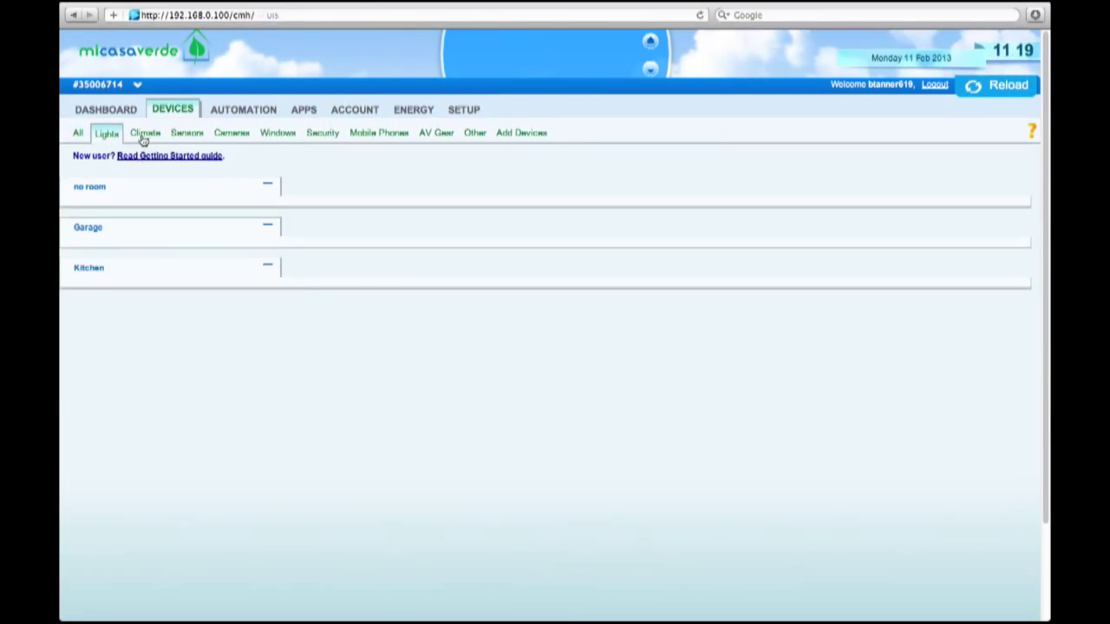
click(184, 134)
click(231, 134)
click(281, 135)
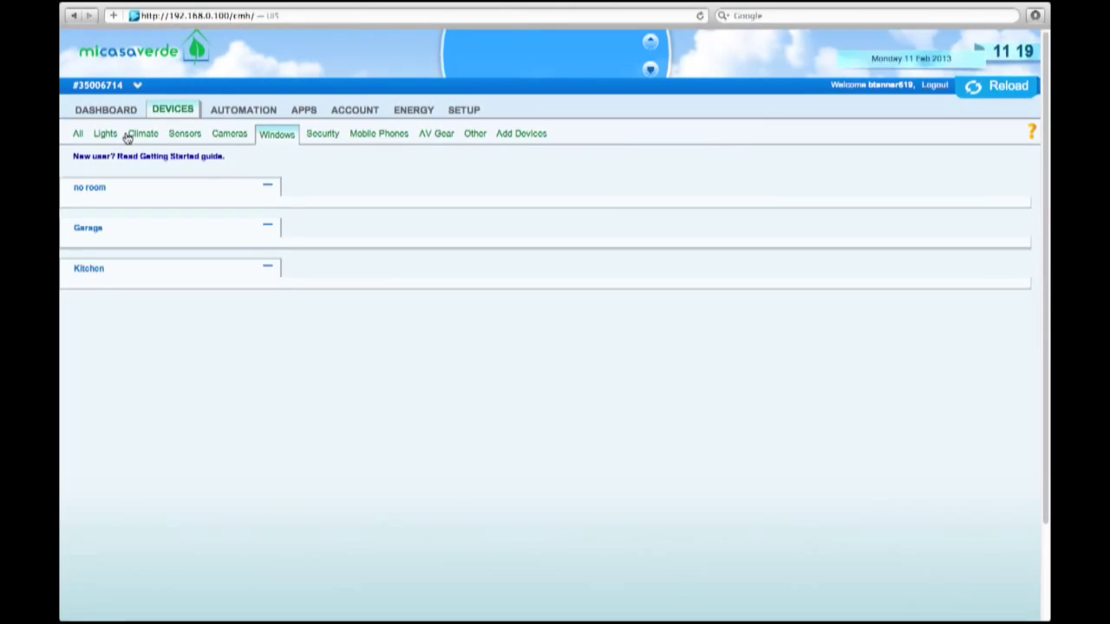
click(78, 135)
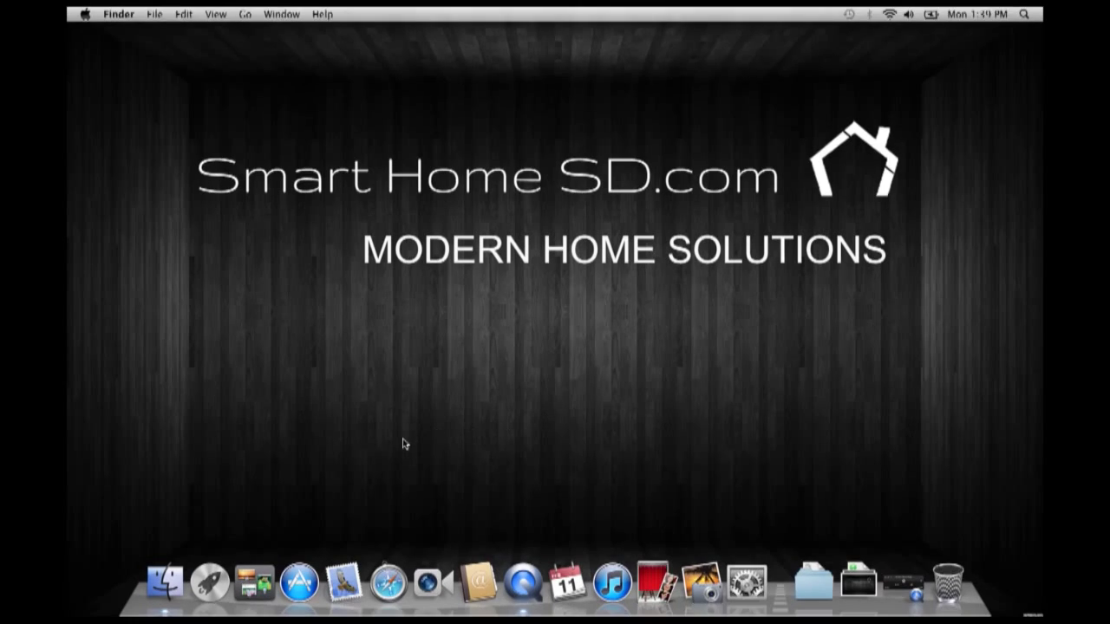
Step: Open 192.168.0.100 in Safari and log in to the Vera unit with the username and password
click(388, 582)
click(476, 61)
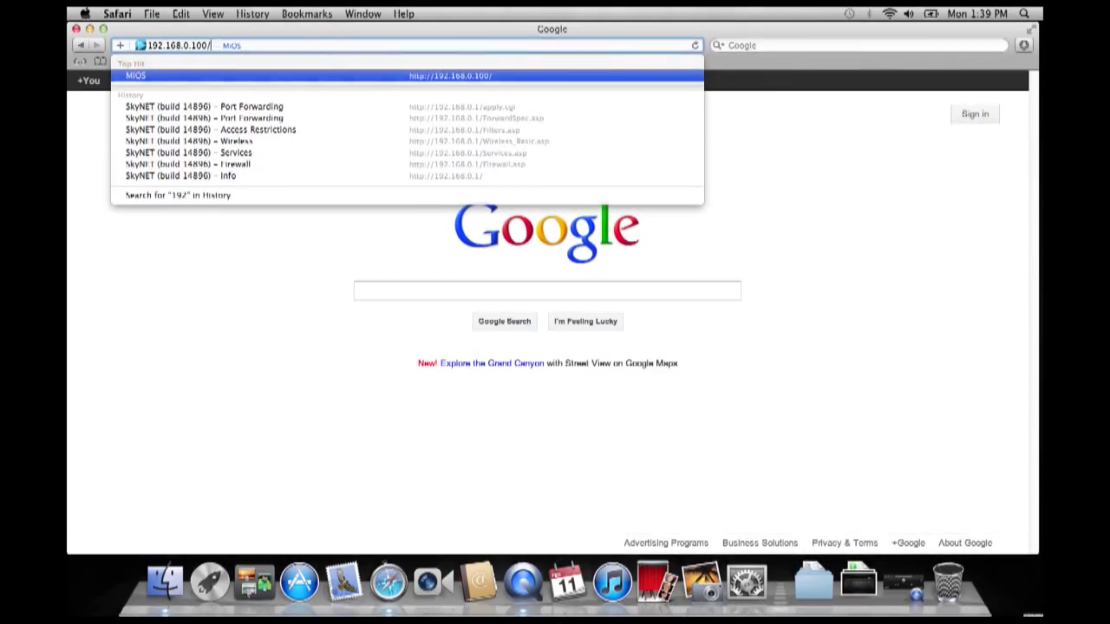
key(Return)
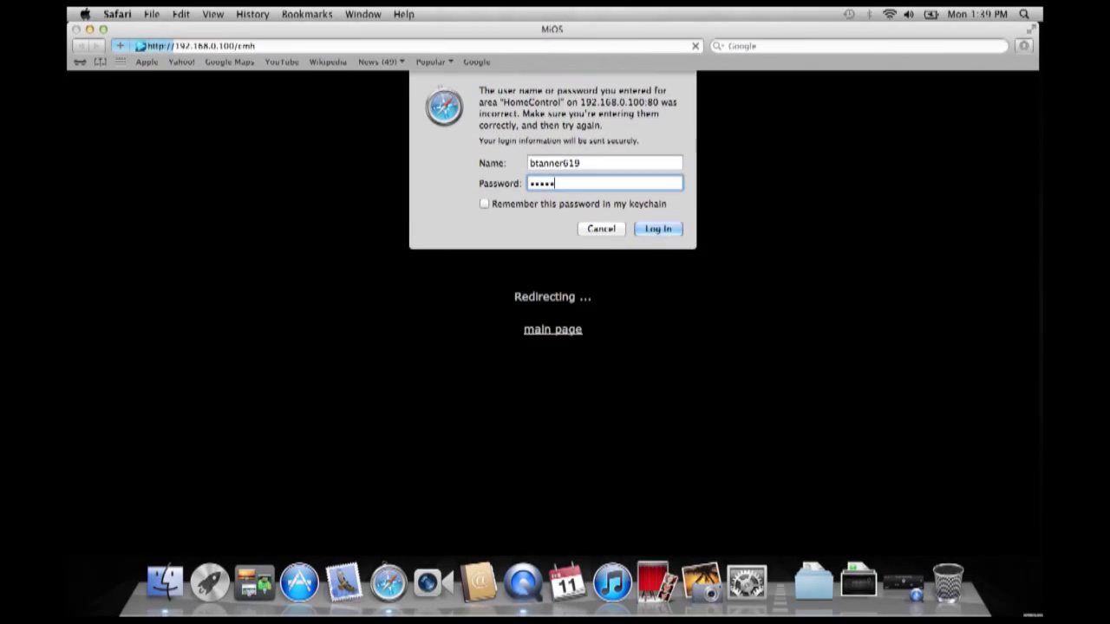
key(Return)
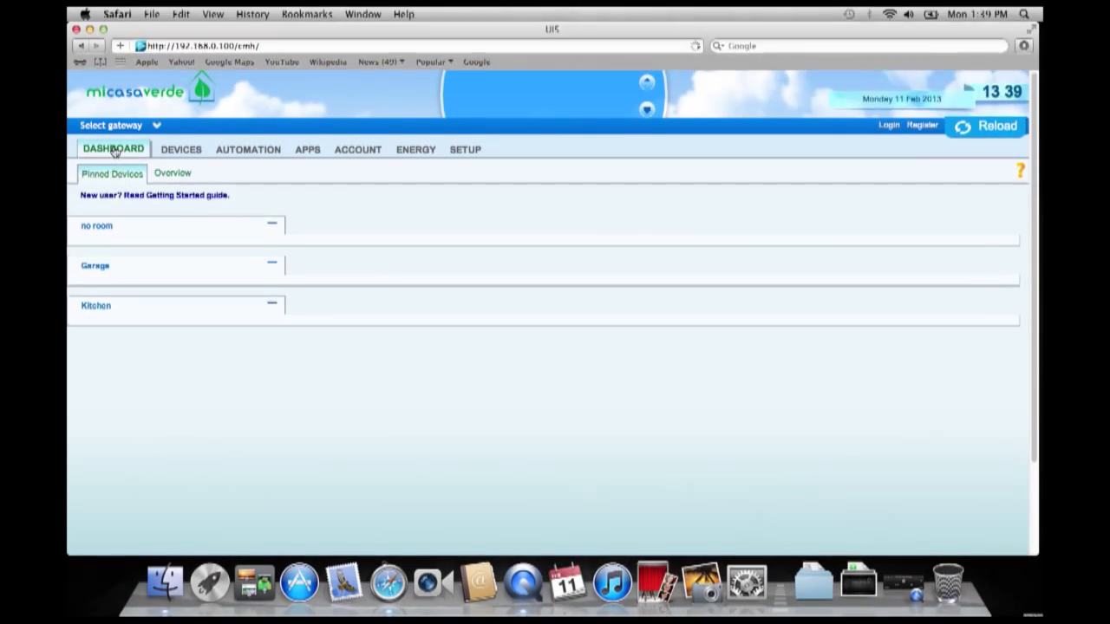
Step: Open the settings of the dimmable light in the device list and rename it Kitchen light
click(179, 151)
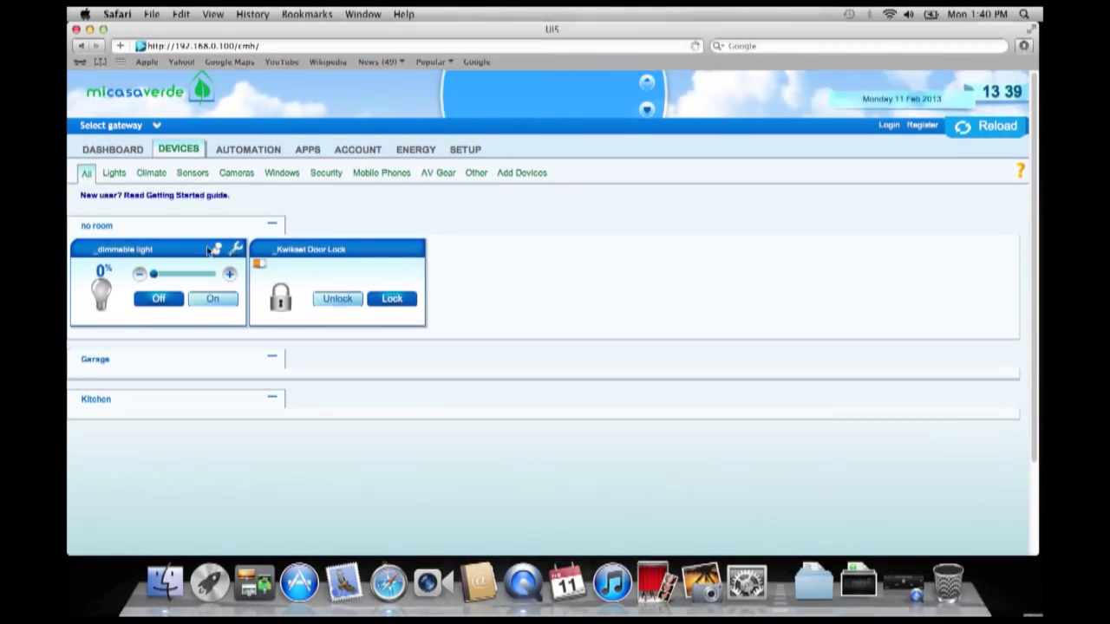
click(236, 250)
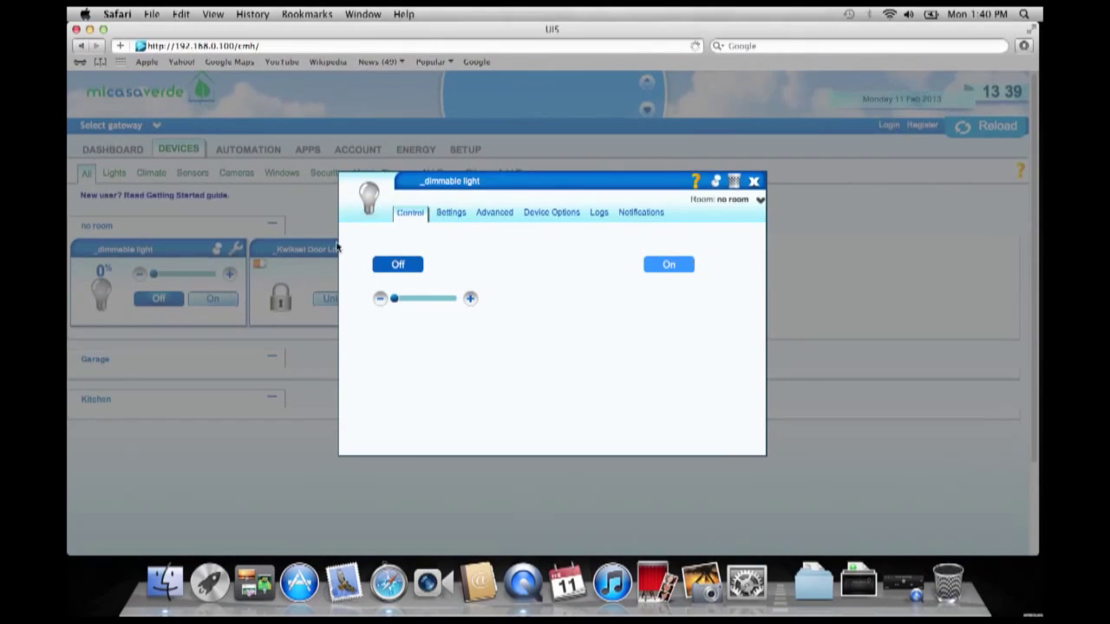
click(473, 181)
drag(467, 180, 424, 181)
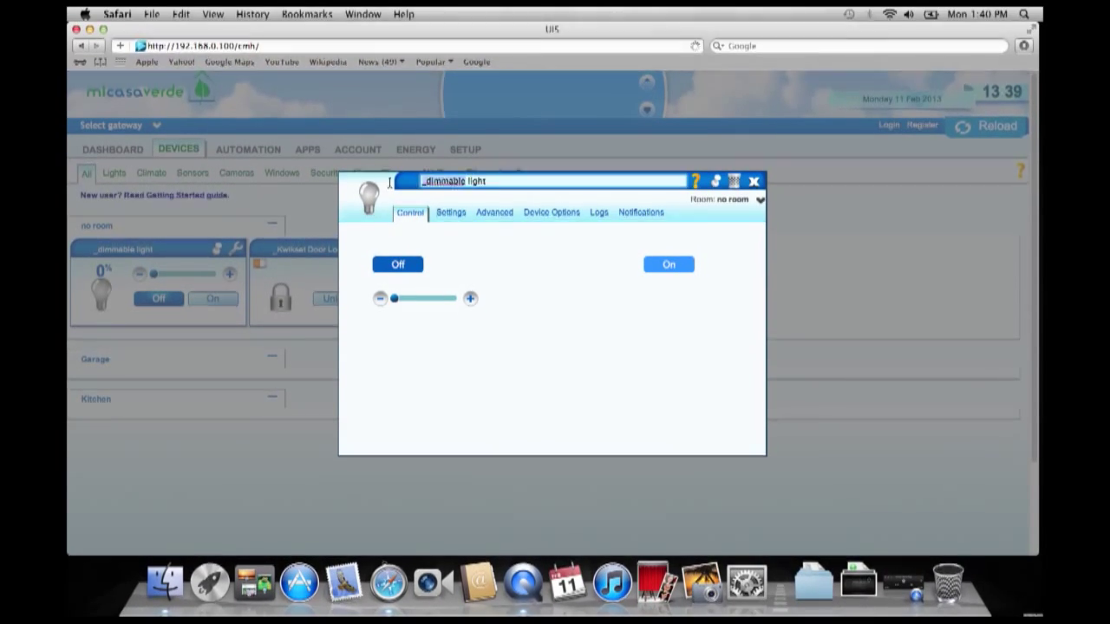
text(K)
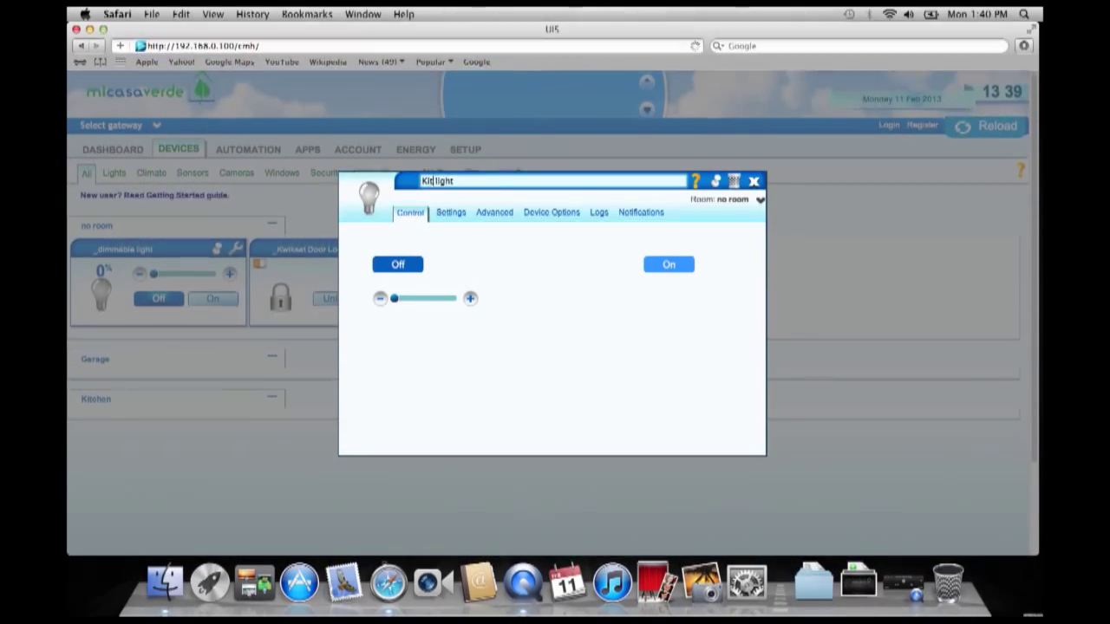
text(itchen)
Step: Assign the Kitchen light to the Kitchen room and save the changes to the unit
click(759, 200)
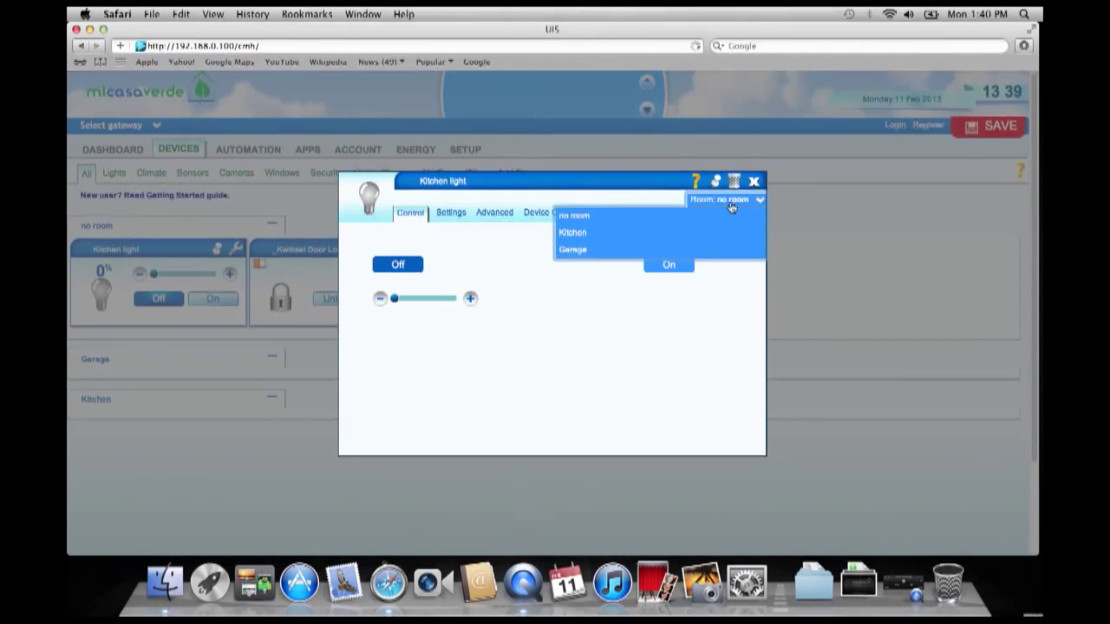
click(594, 236)
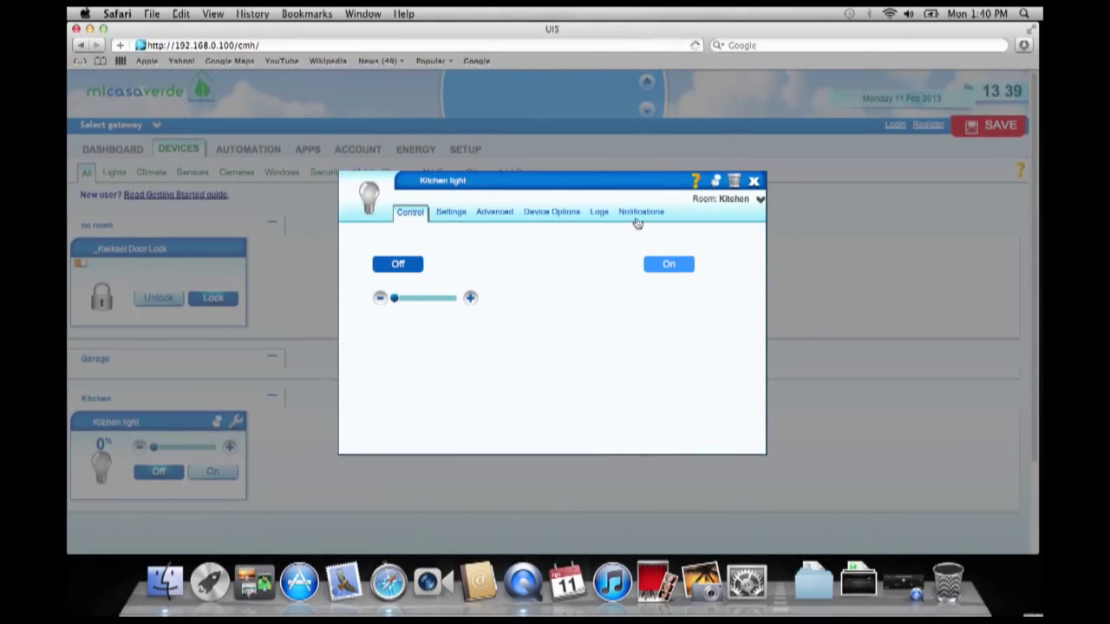
click(753, 182)
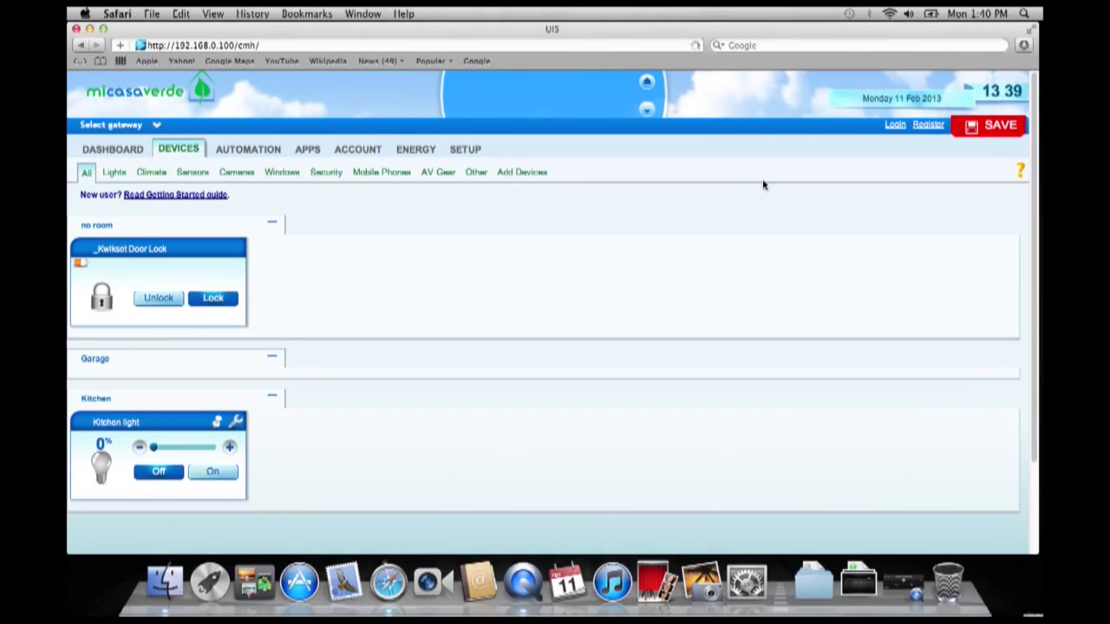
click(993, 128)
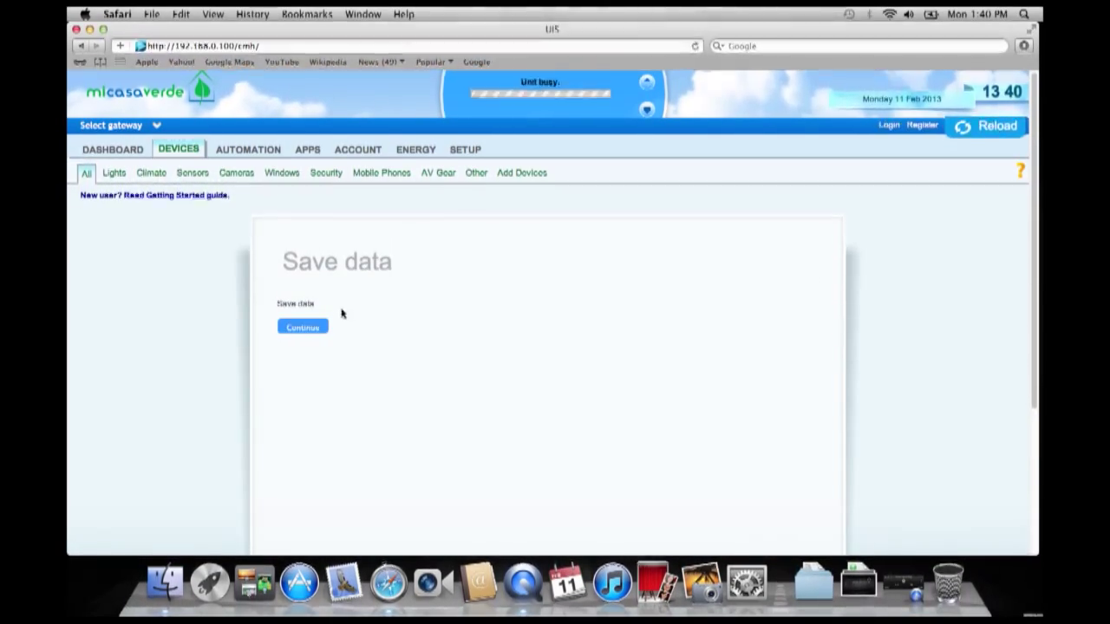
click(308, 326)
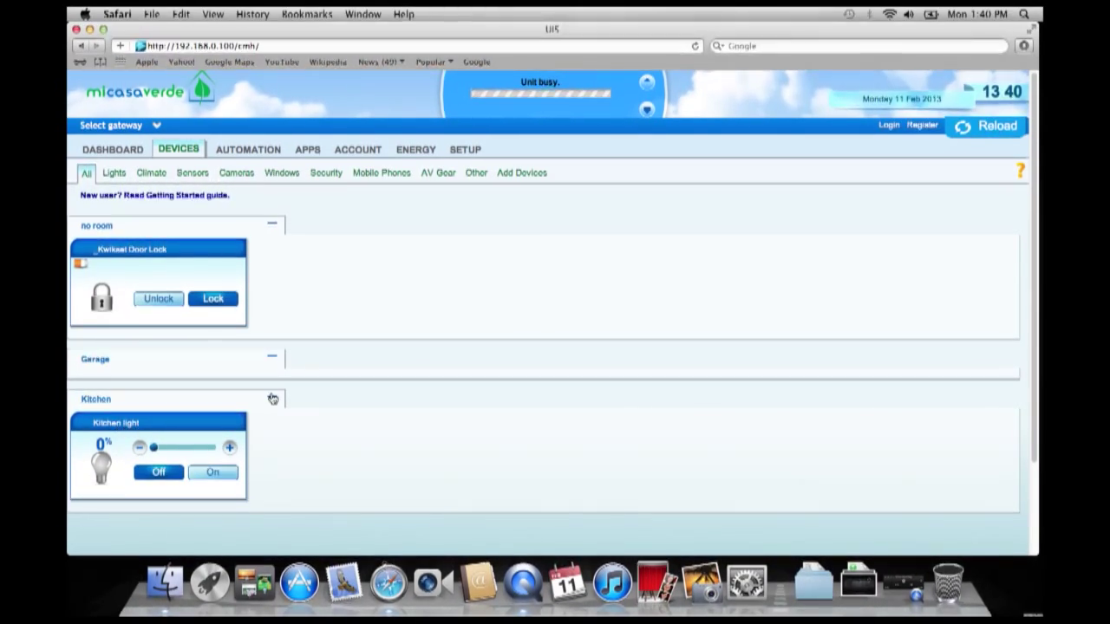
Step: Rename the Kwikset door lock as Garage Door Lock and assign it to the Garage room
mouse_move(152, 253)
click(236, 250)
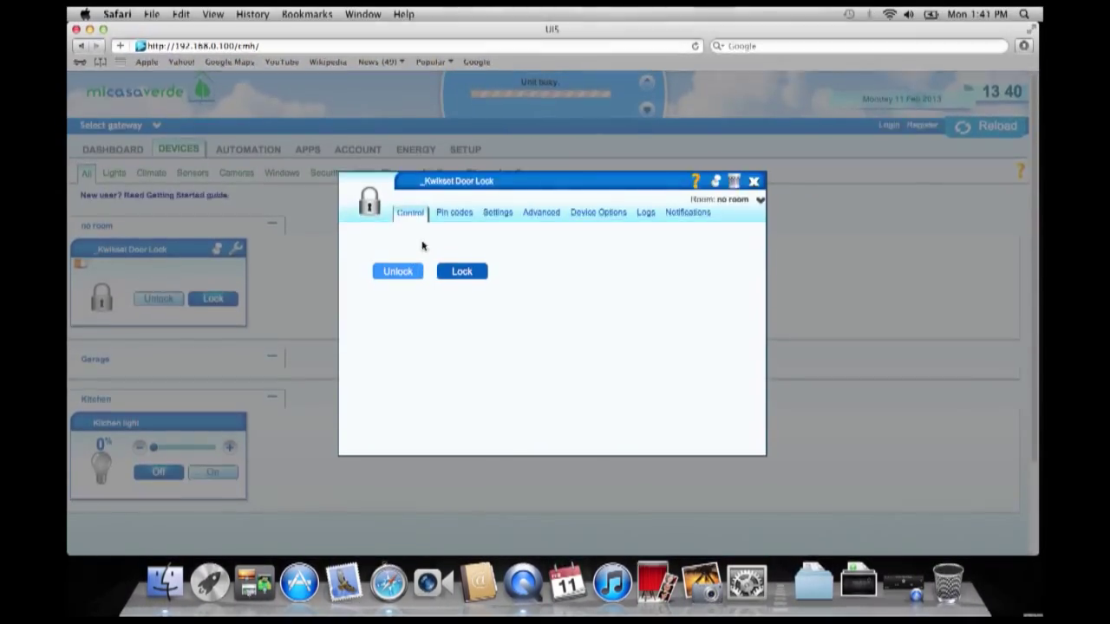
click(524, 182)
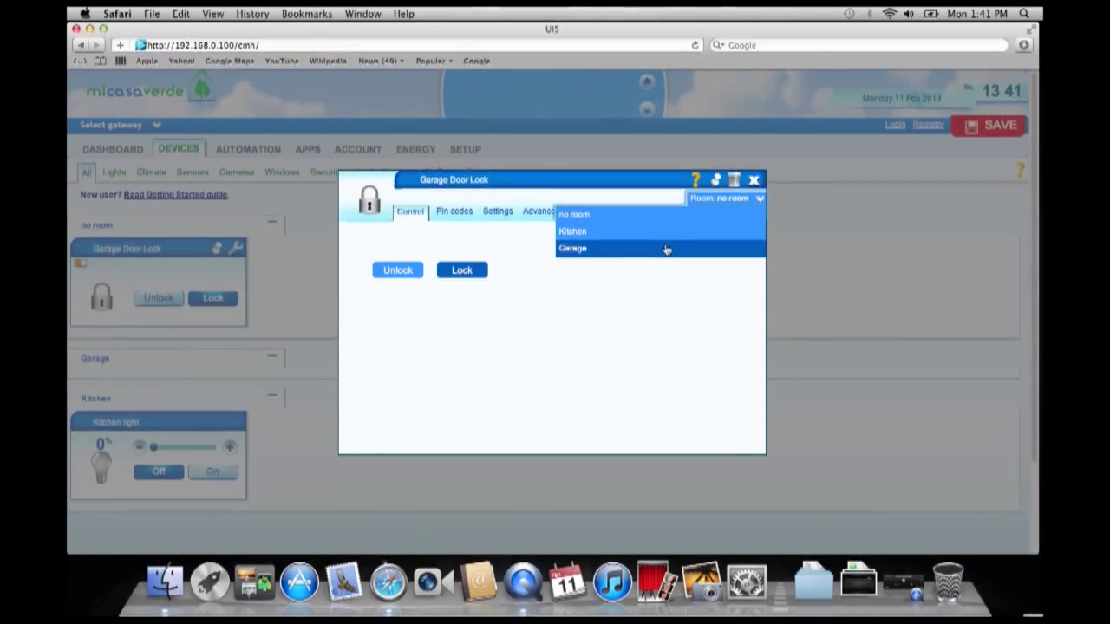
click(668, 249)
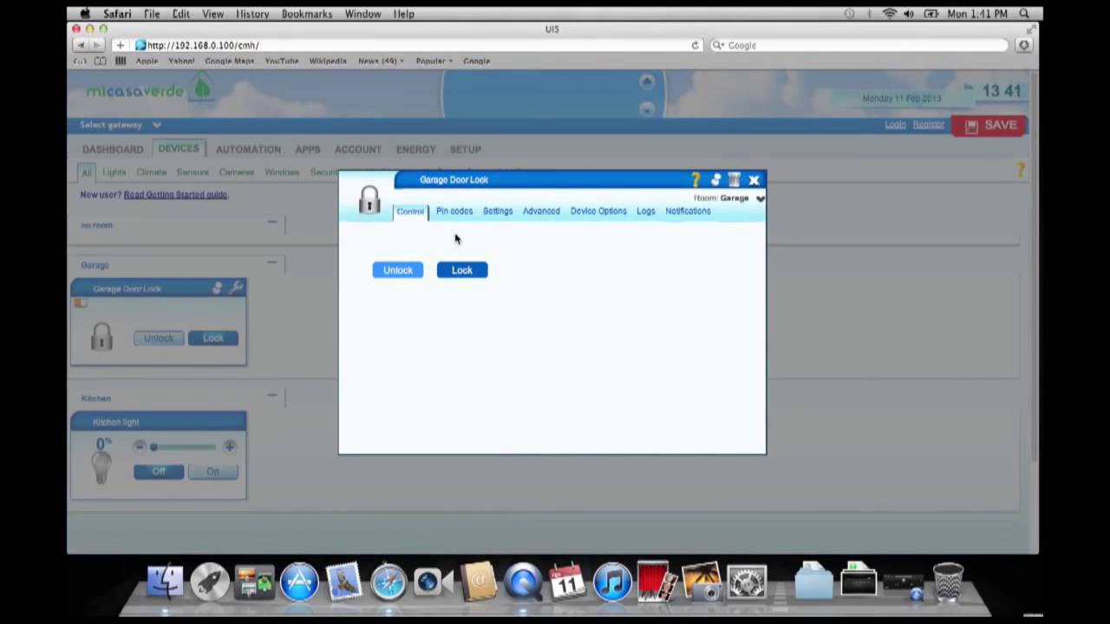
Step: Review the PIN code settings of the Garage Door Lock and close the lock's settings
click(454, 212)
click(463, 239)
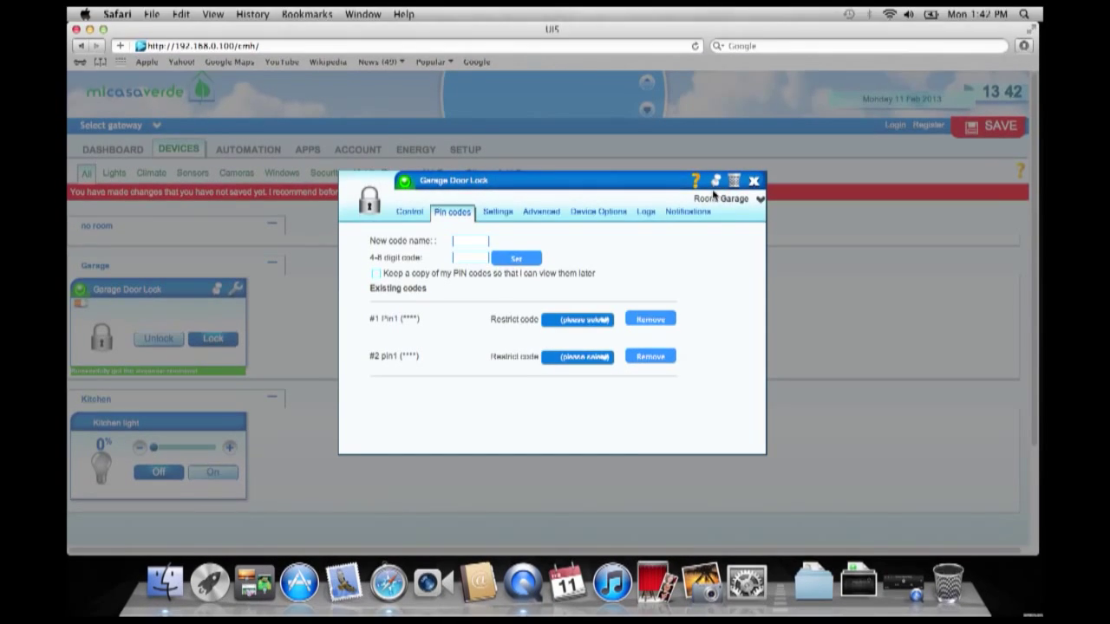
click(754, 180)
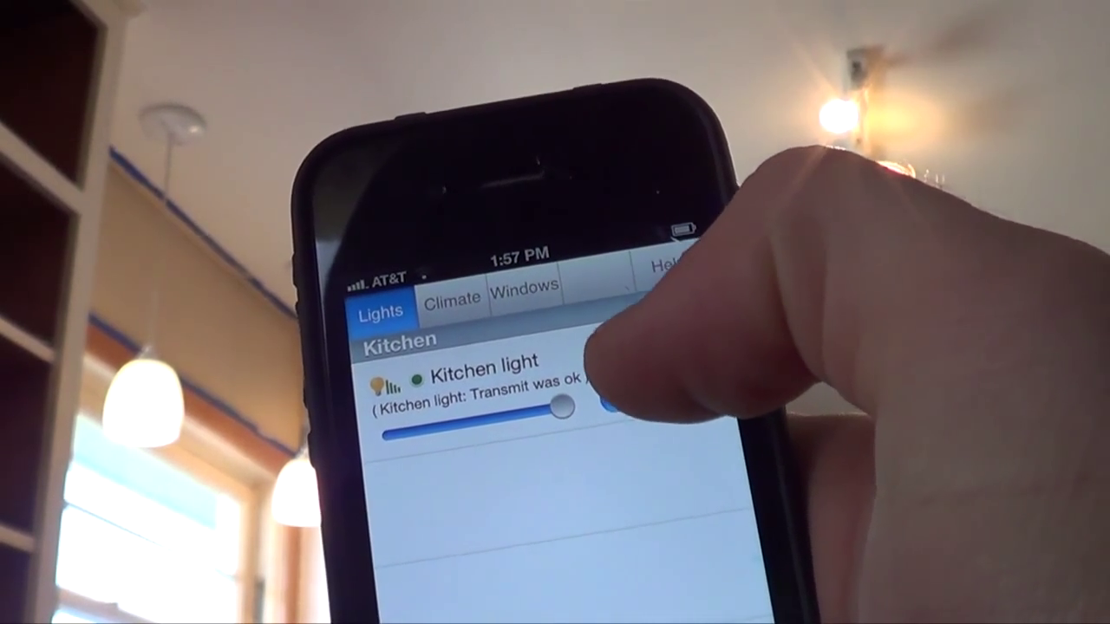
click(598, 386)
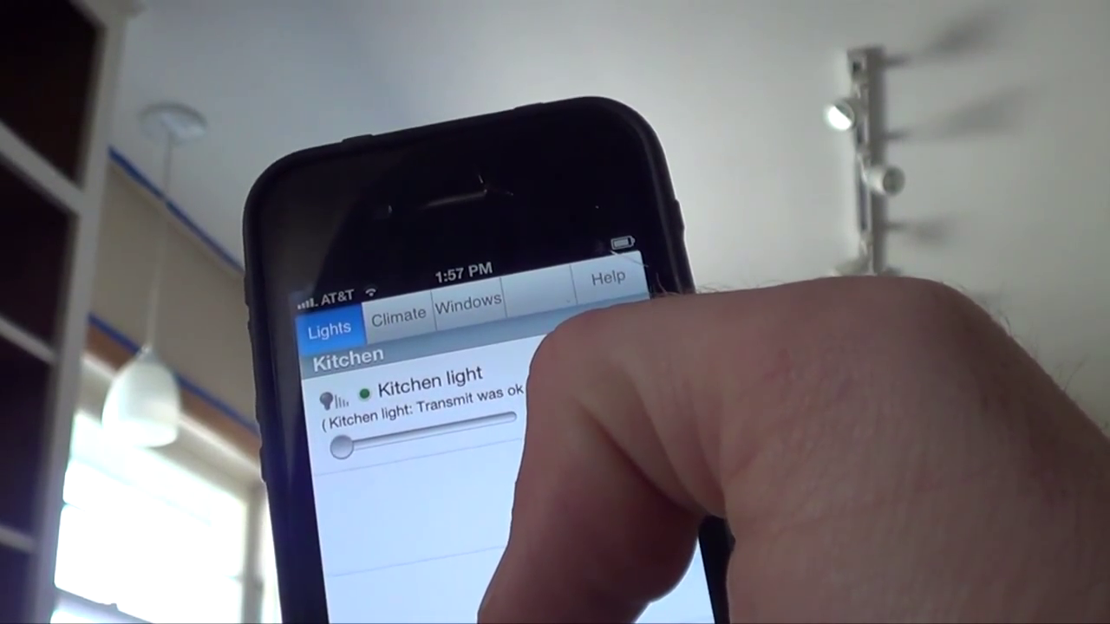
click(577, 386)
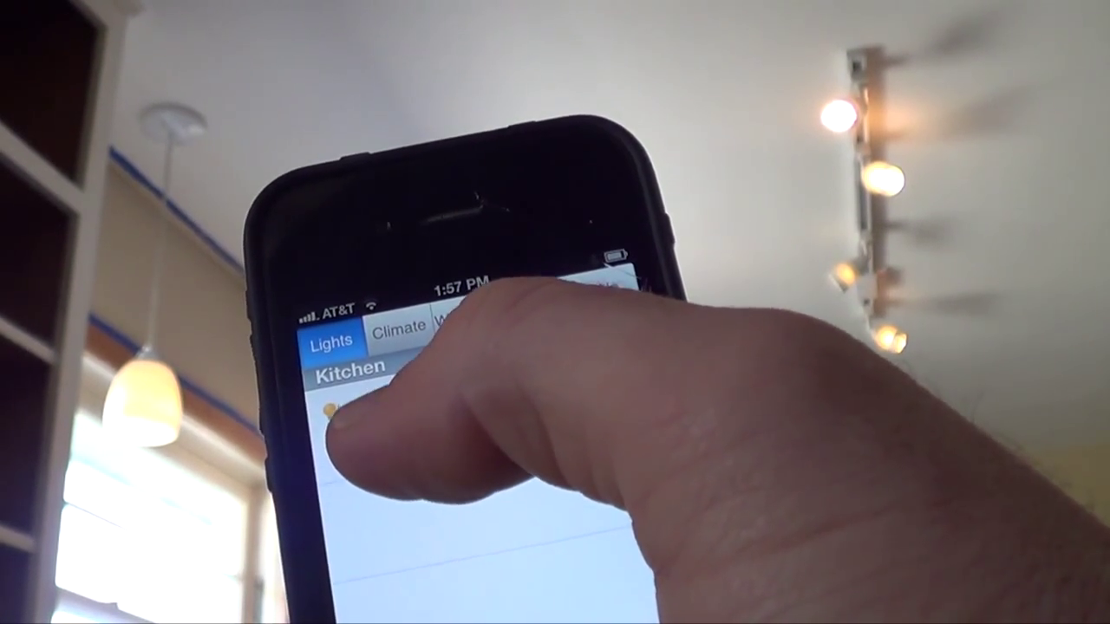
click(390, 477)
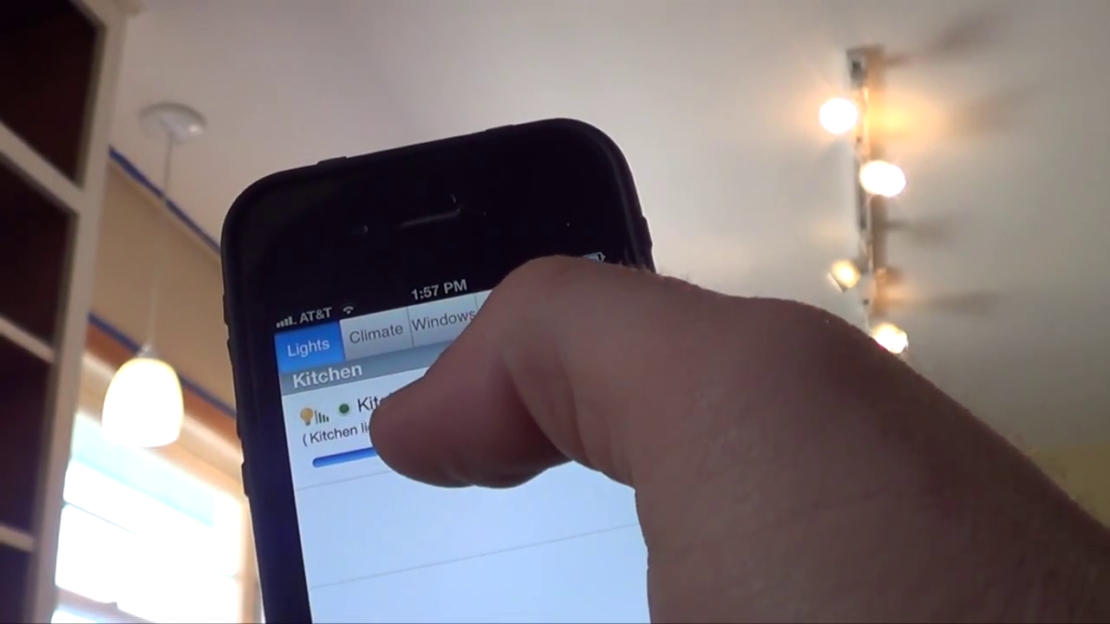